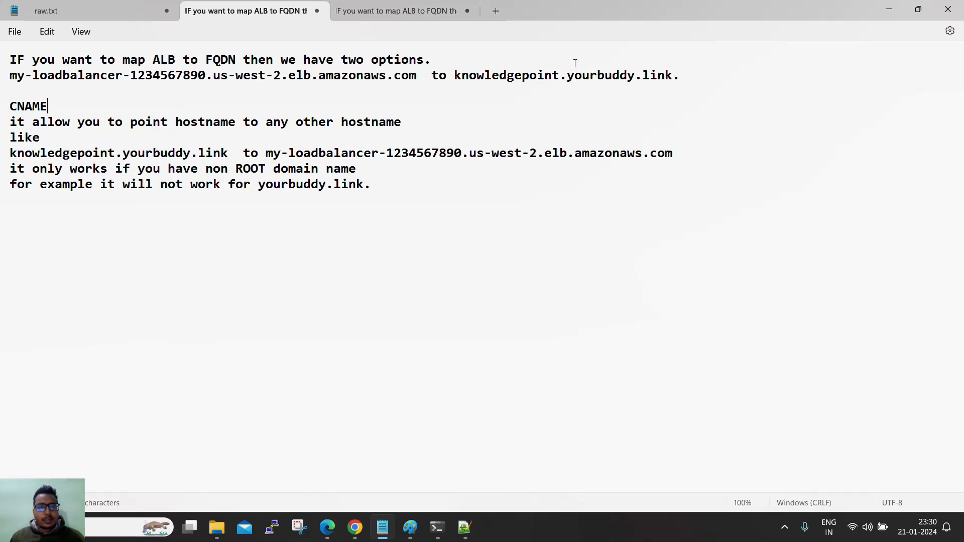
Review the CNAME notes on mapping a load balancer hostname to knowledgepoint.yourbuddy.link, including the root domain restriction
left_click_drag(8, 76, 678, 78)
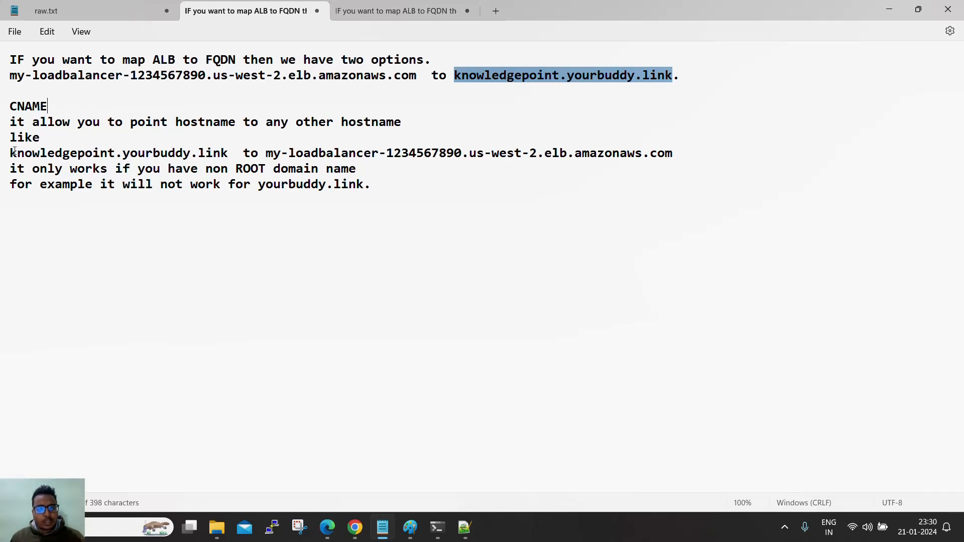
left_click_drag(11, 152, 673, 156)
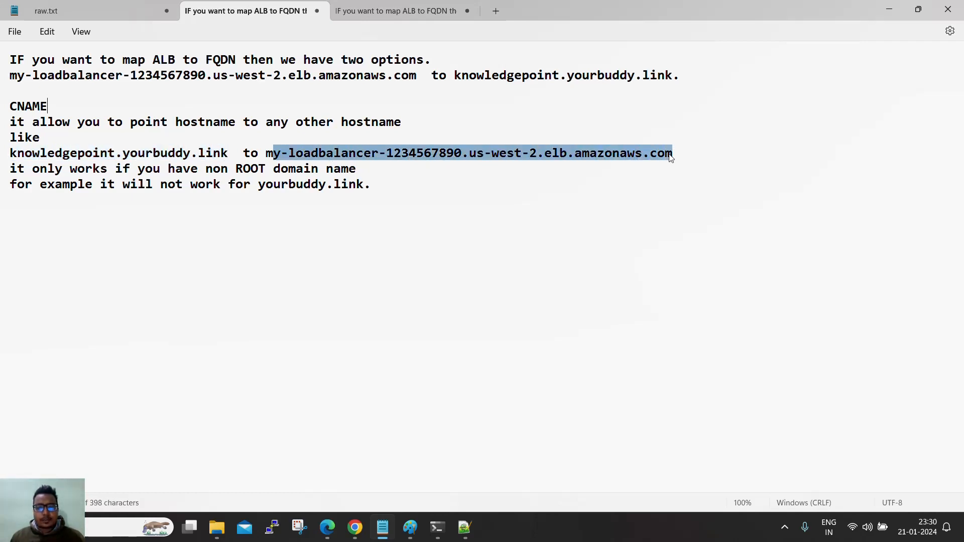
left_click(474, 196)
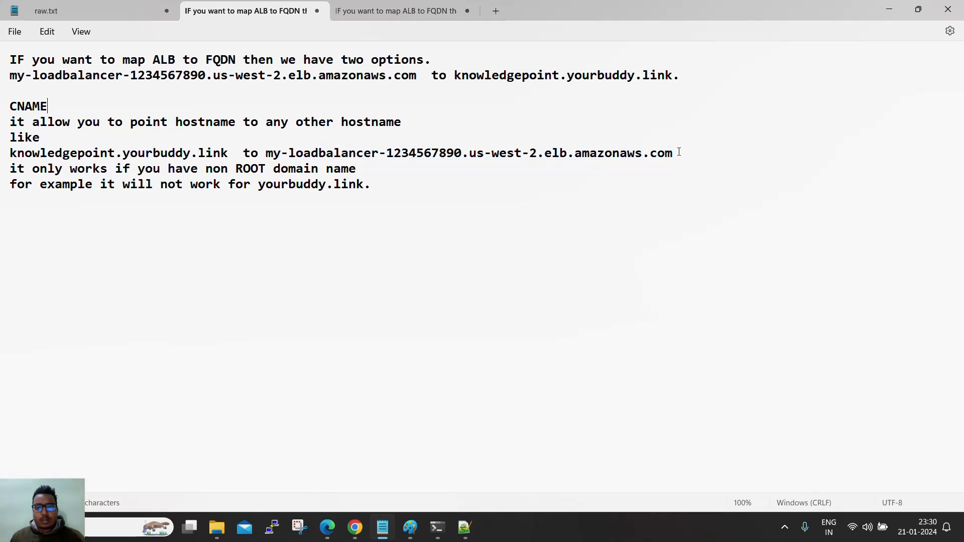
left_click(673, 156)
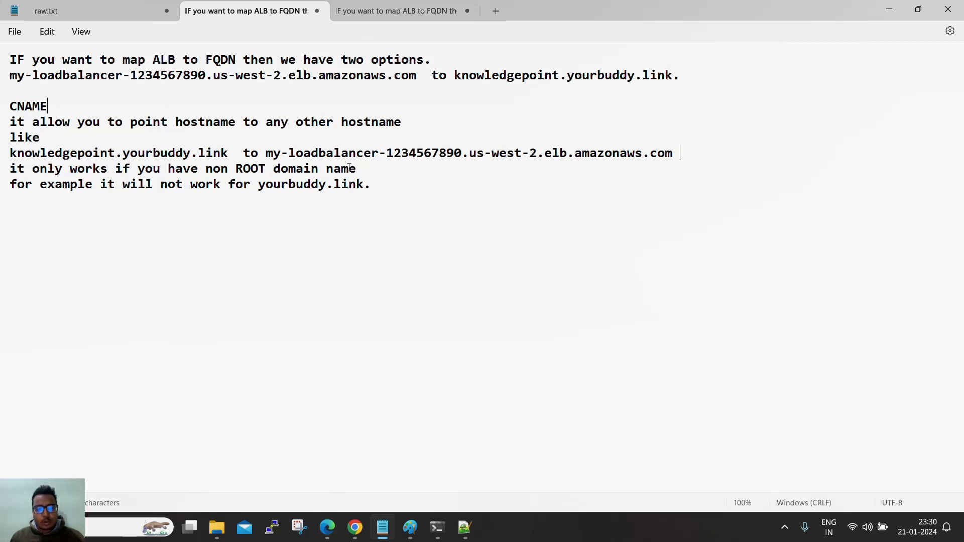
left_click_drag(356, 170, 289, 173)
left_click_drag(122, 153, 673, 159)
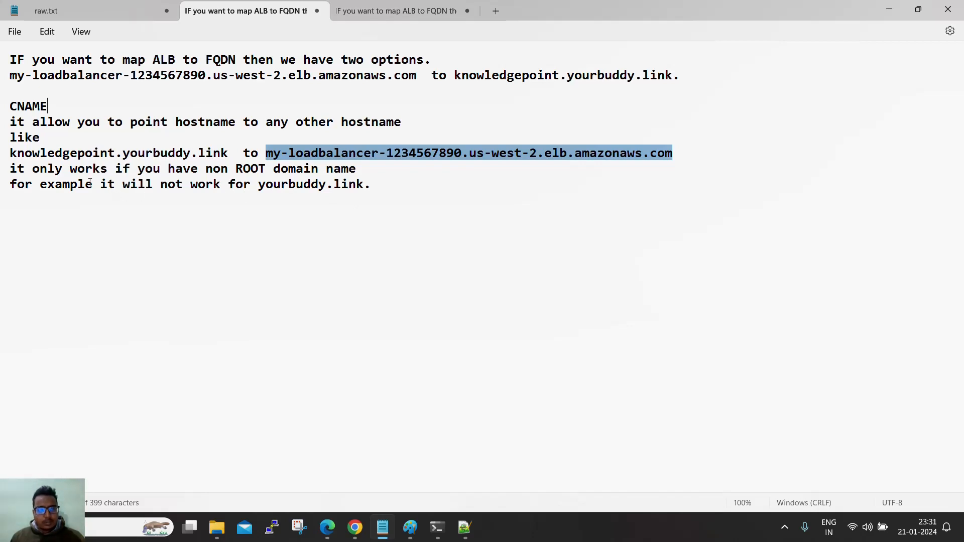
left_click_drag(21, 184, 268, 183)
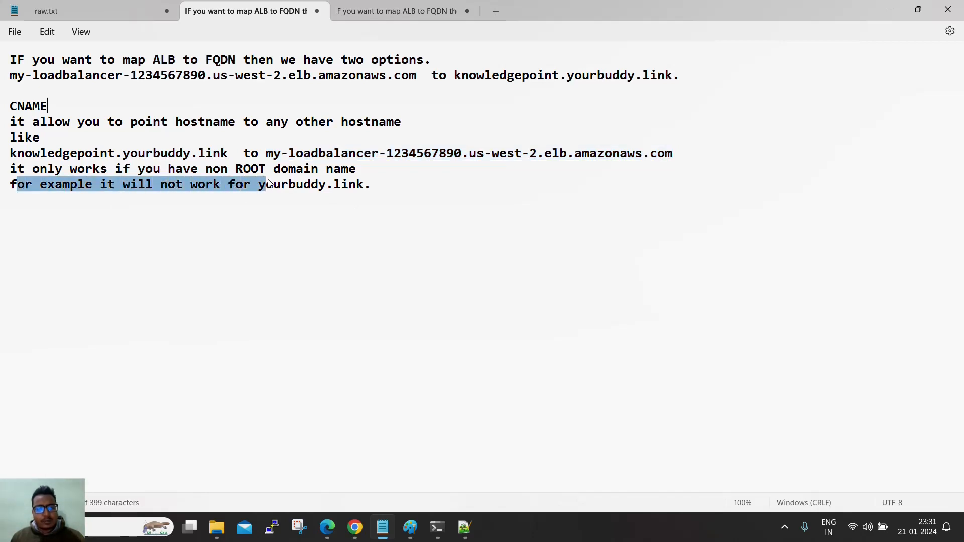
left_click(403, 179)
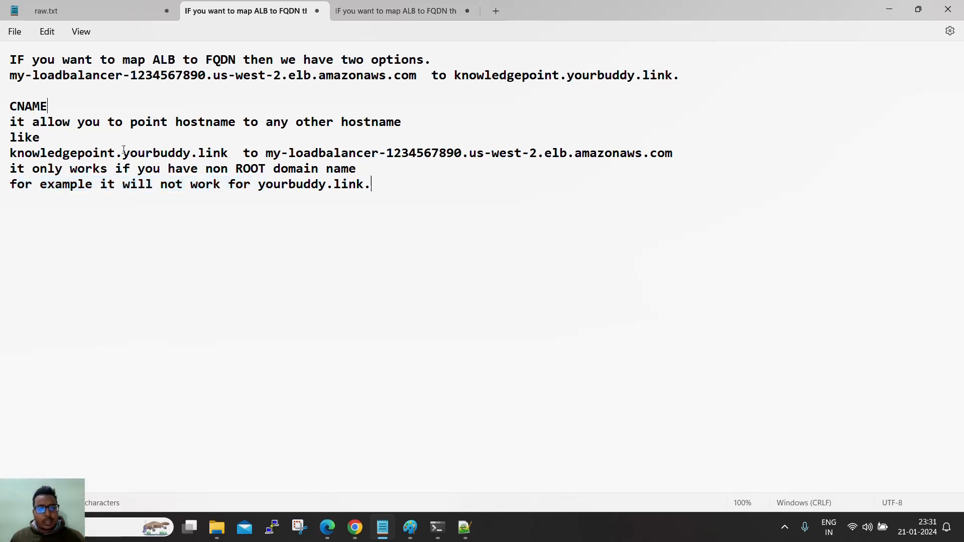
left_click_drag(227, 154, 15, 158)
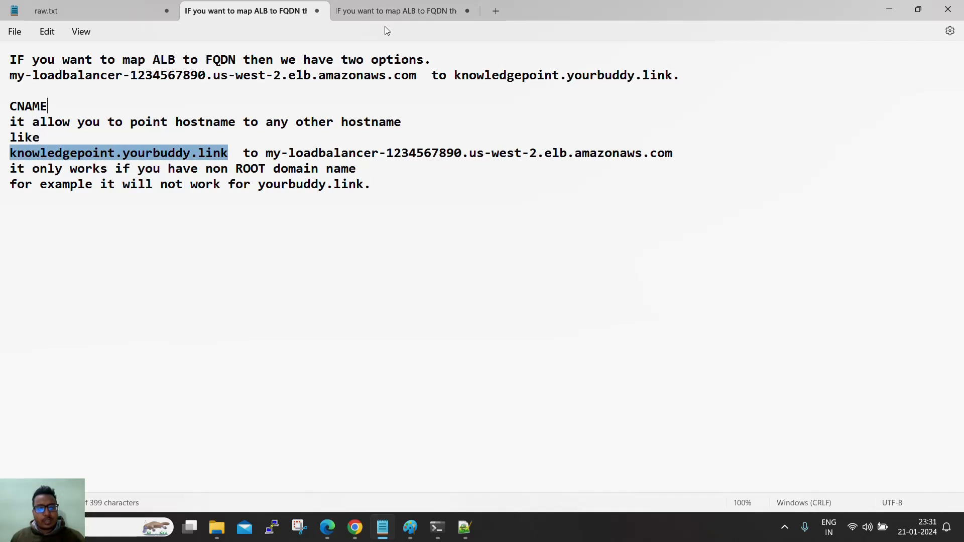
Open the ALIAS notes and examine the hostname mapping to AWS resources and the root and non-root domain support
left_click(400, 10)
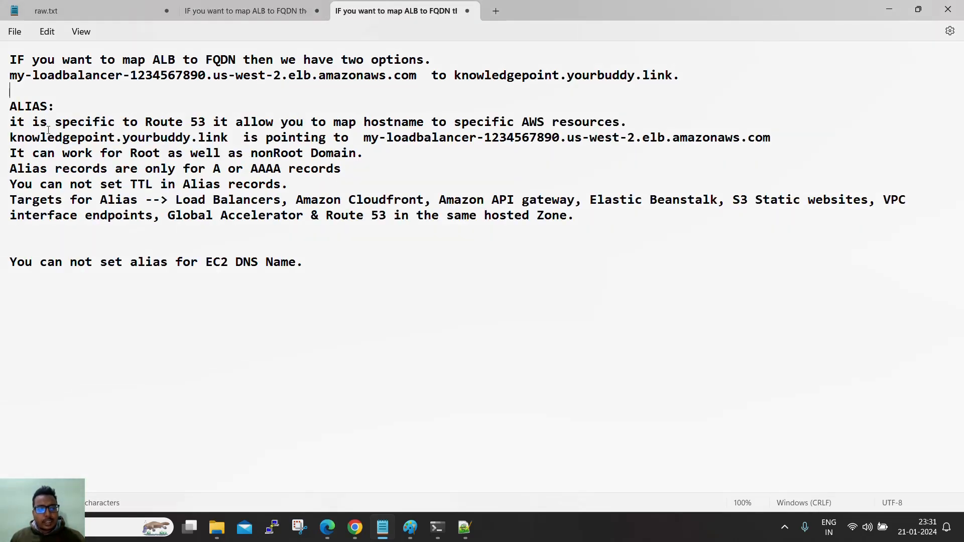
left_click_drag(150, 122, 622, 132)
left_click(412, 174)
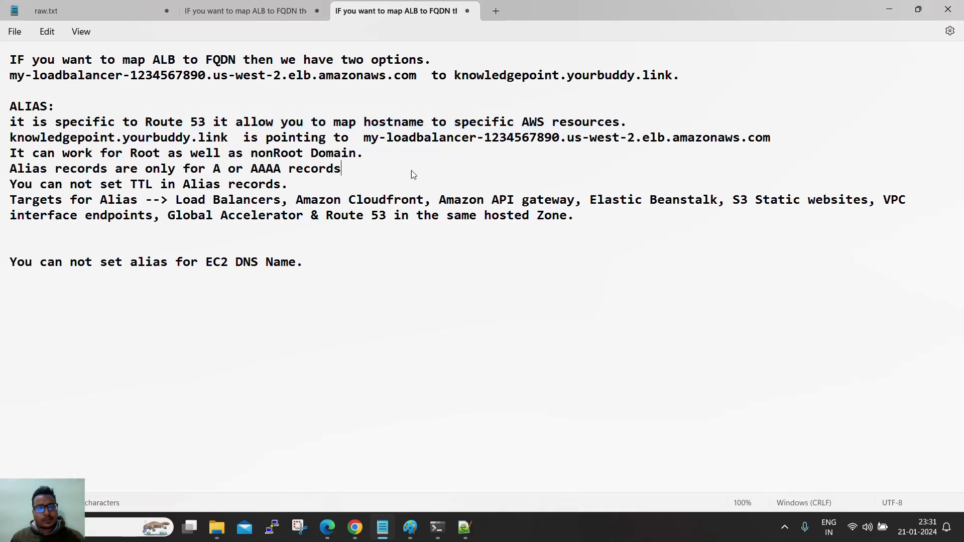
left_click_drag(11, 137, 305, 139)
left_click_drag(365, 137, 769, 138)
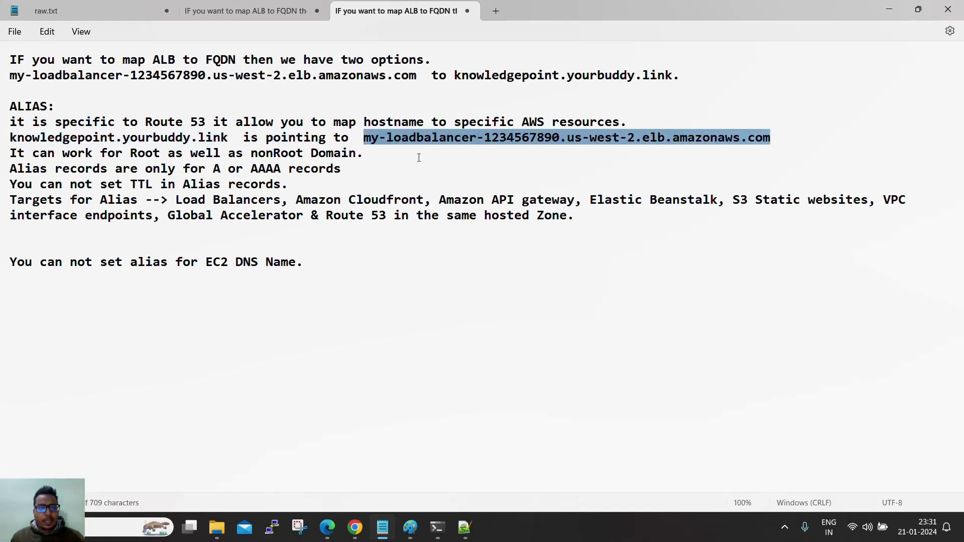
left_click_drag(35, 154, 360, 156)
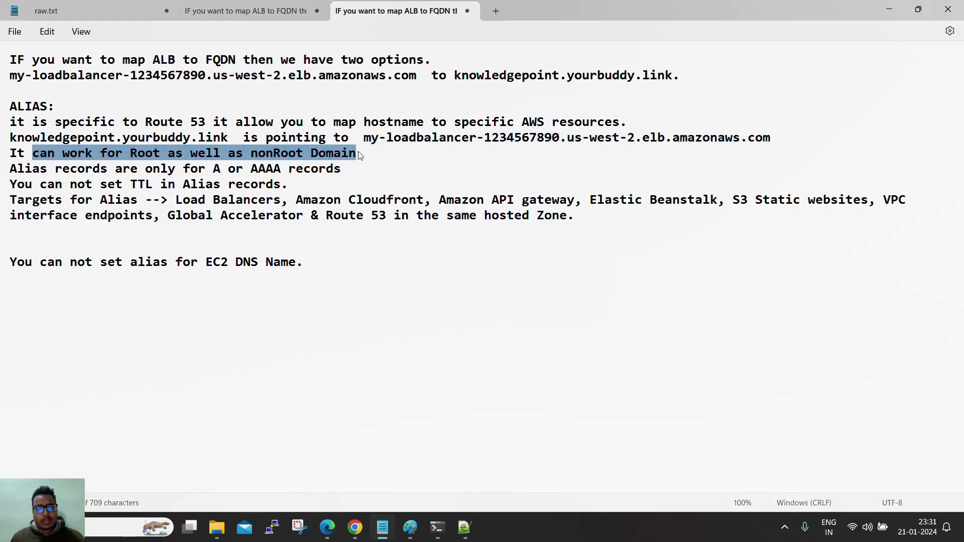
left_click(183, 138)
left_click_drag(124, 143, 228, 142)
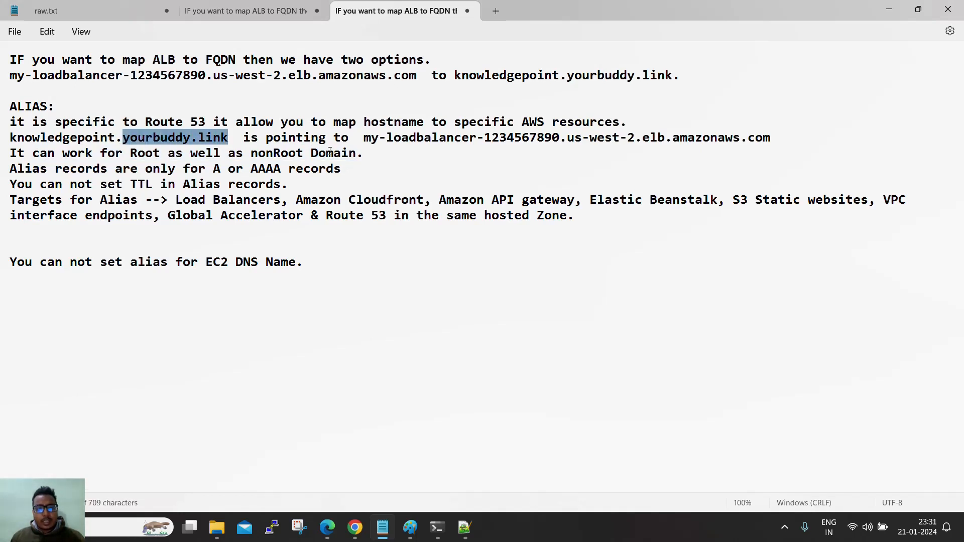
left_click_drag(364, 139, 771, 142)
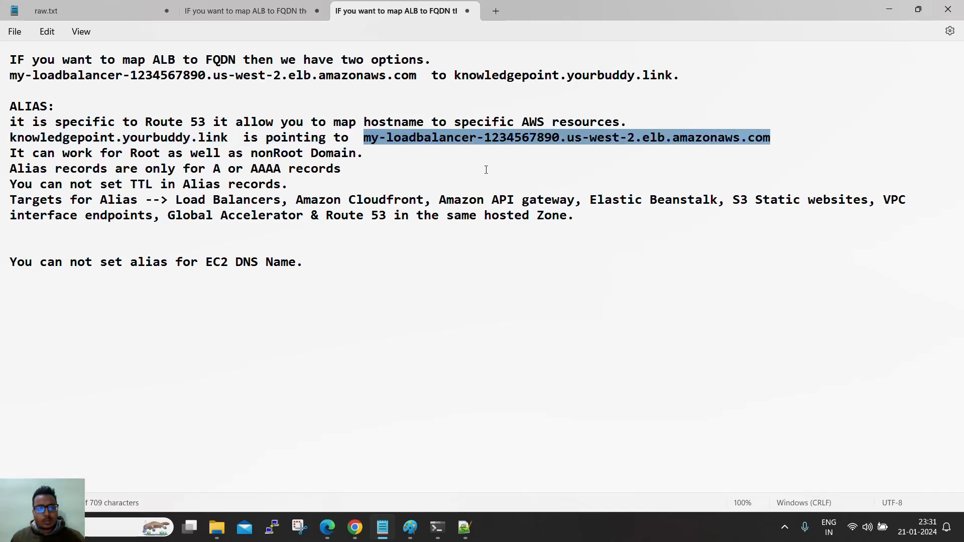
Read the alias rules on record types, TTL, allowed targets and EC2 DNS names
left_click_drag(93, 169, 339, 177)
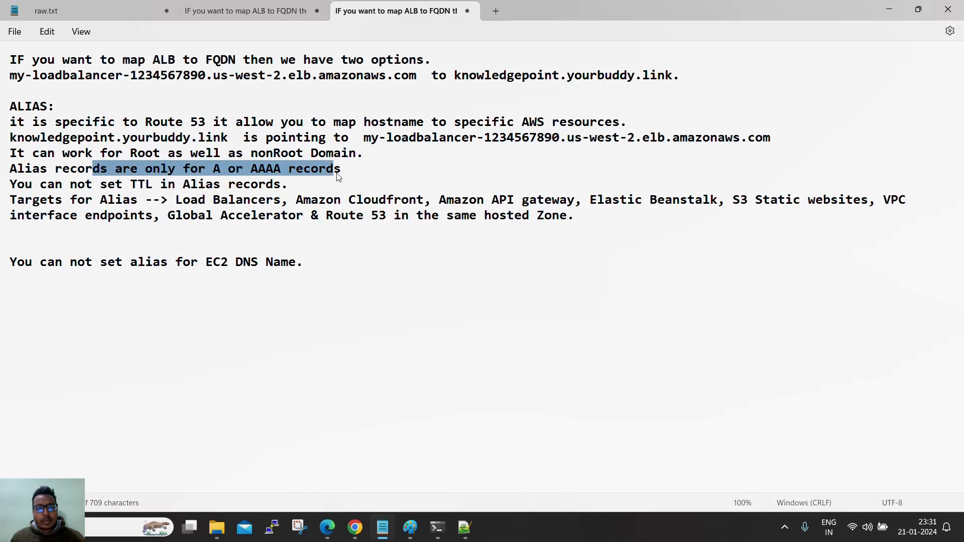
left_click(265, 170)
left_click_drag(252, 171, 283, 174)
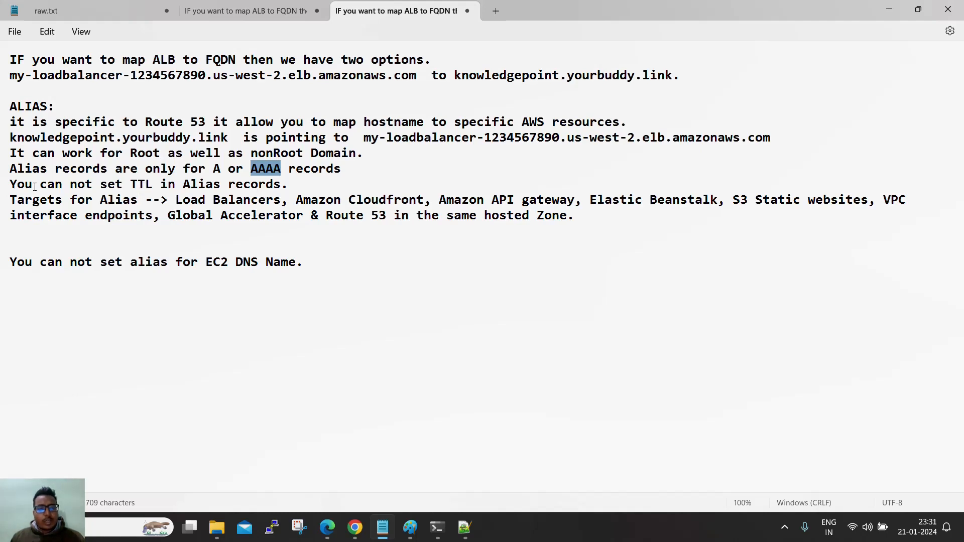
left_click_drag(16, 185, 289, 193)
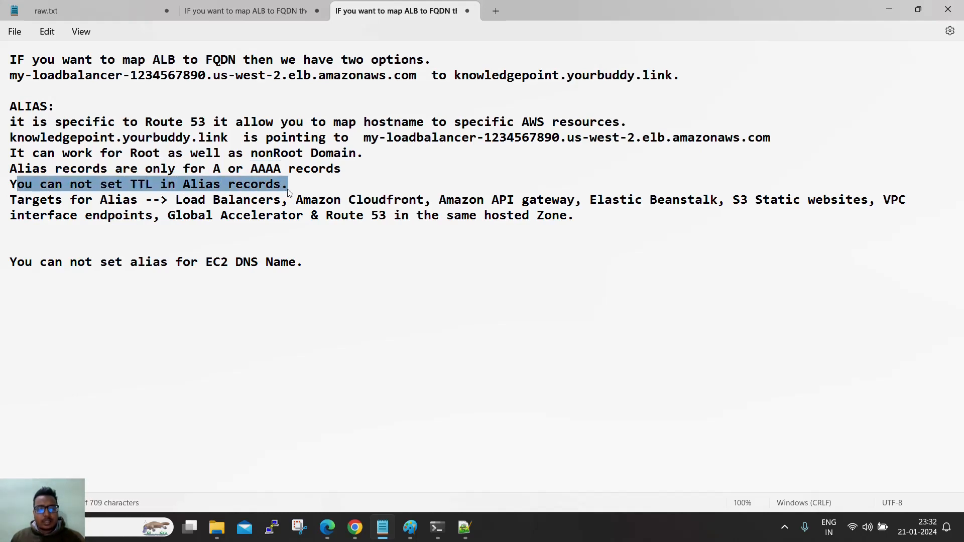
left_click(244, 198)
left_click_drag(11, 202, 882, 206)
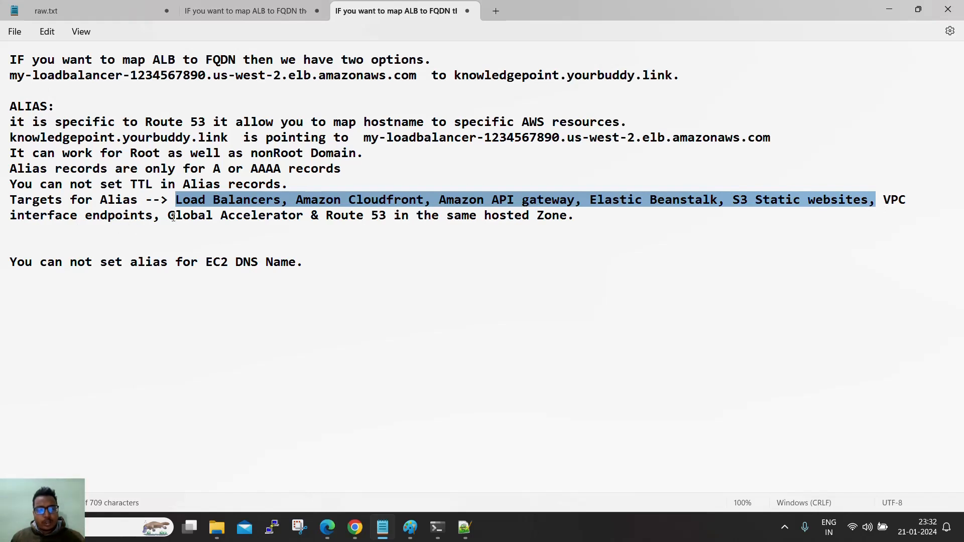
left_click_drag(173, 217, 563, 219)
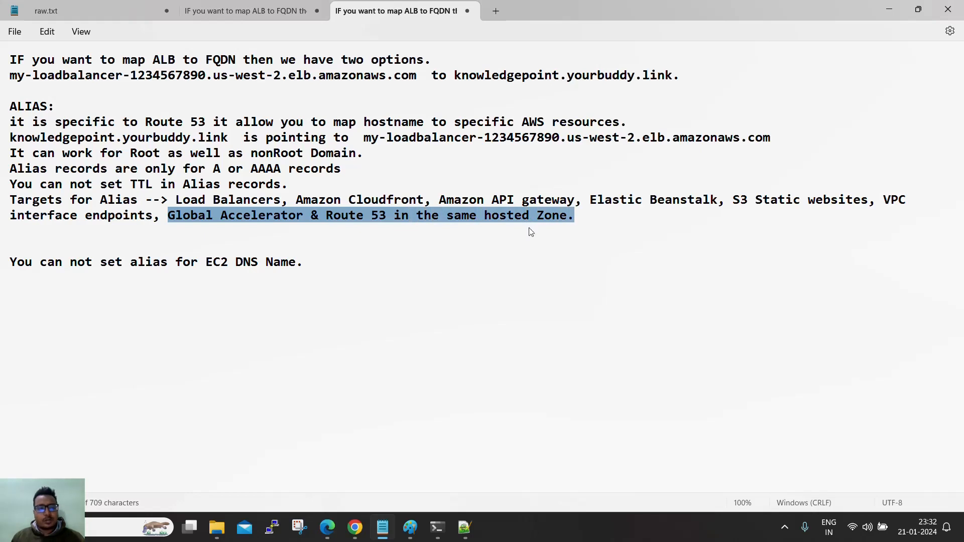
left_click(368, 260)
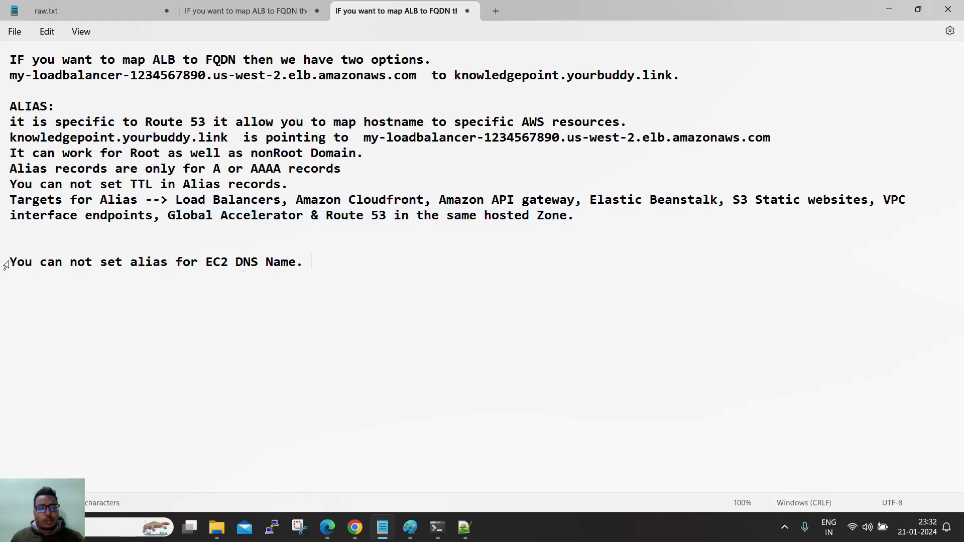
left_click_drag(12, 262, 297, 276)
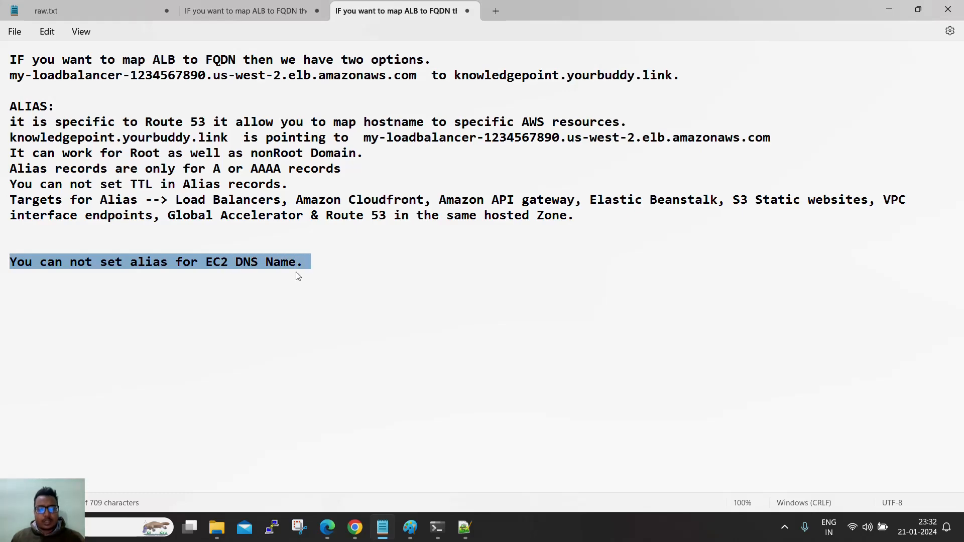
Switch to the AWS EC2 console in the browser, list the load balancers and copy the DNS name of the "public" load balancer
left_click(888, 11)
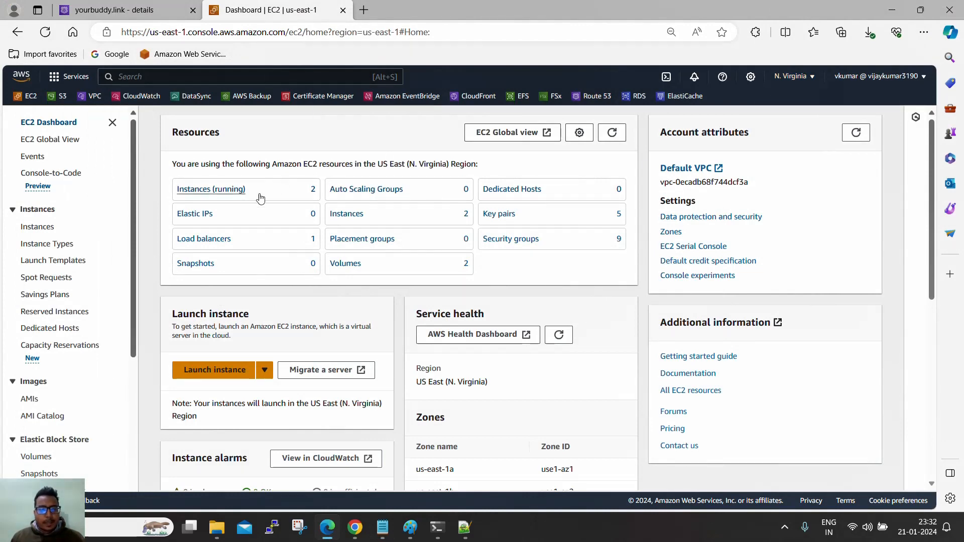
scroll(260, 196, "down", 5)
scroll(53, 264, "down", 5)
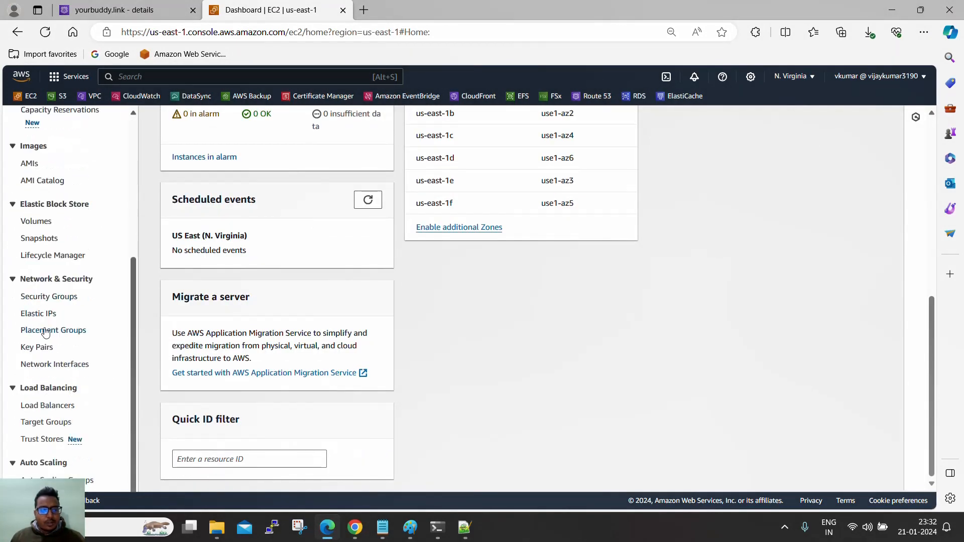
left_click(48, 410)
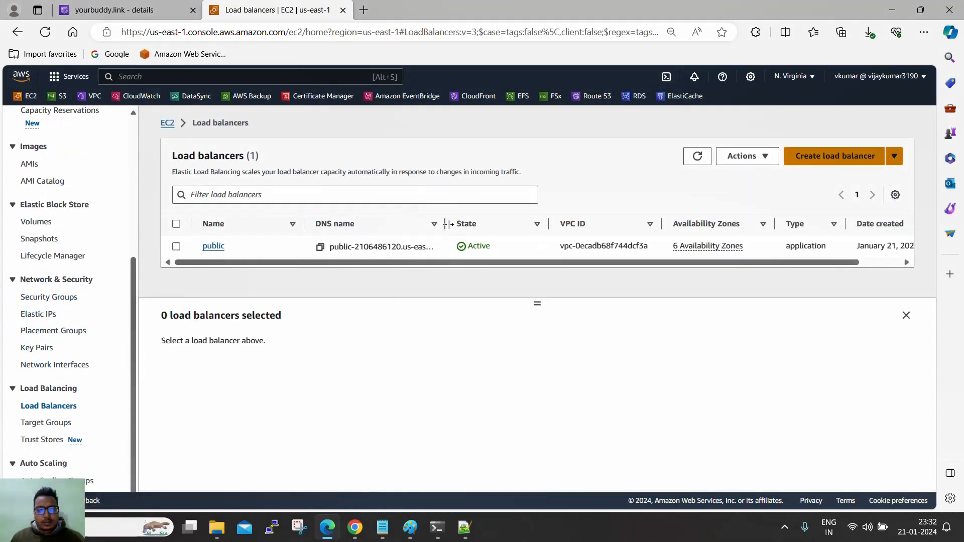
left_click_drag(445, 224, 553, 224)
left_click(320, 247)
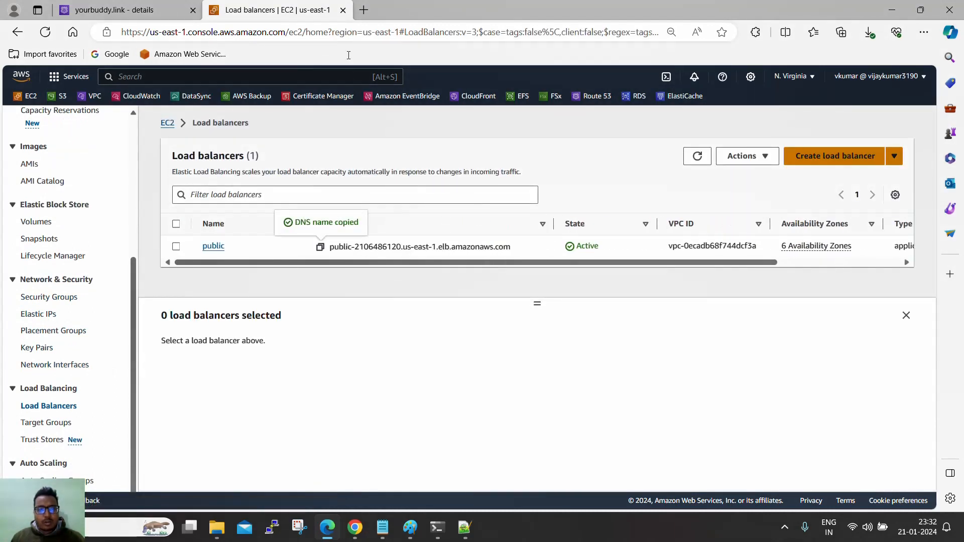
Load the copied load balancer DNS name in a new browser tab and examine the page it serves
left_click(363, 11)
key("ctrl+v")
key("Return")
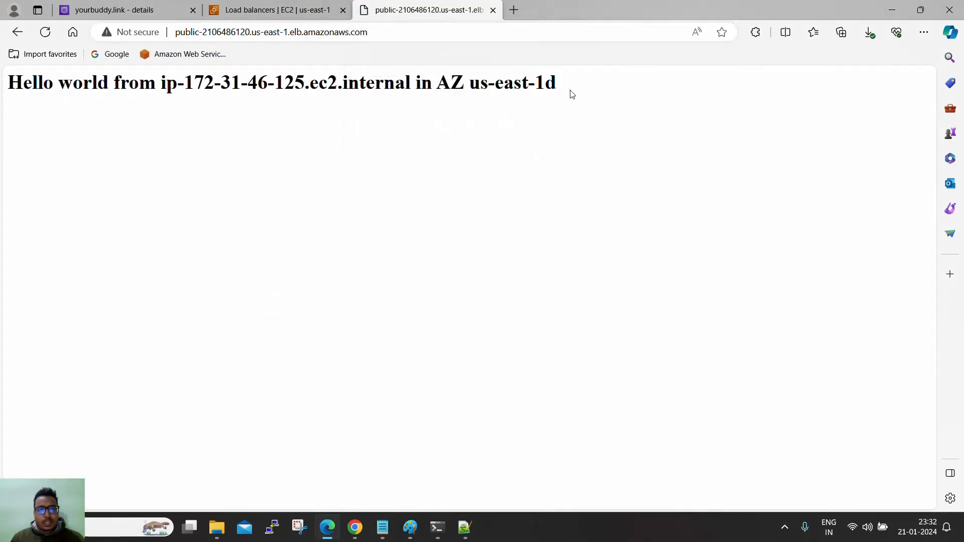
left_click_drag(570, 90, 10, 83)
left_click(250, 132)
Return to the Route 53 hosted zone yourbuddy.link and start creating a new record
left_click(274, 10)
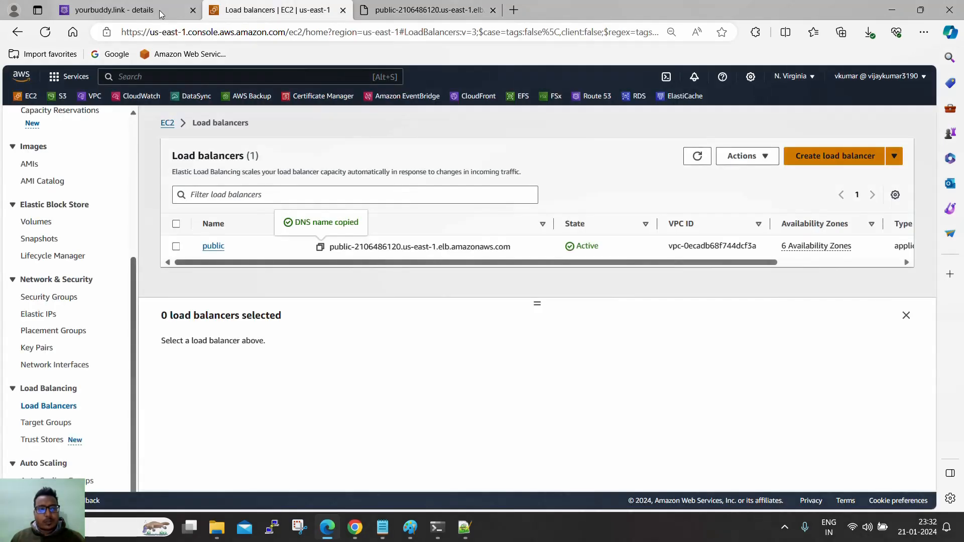
left_click(115, 10)
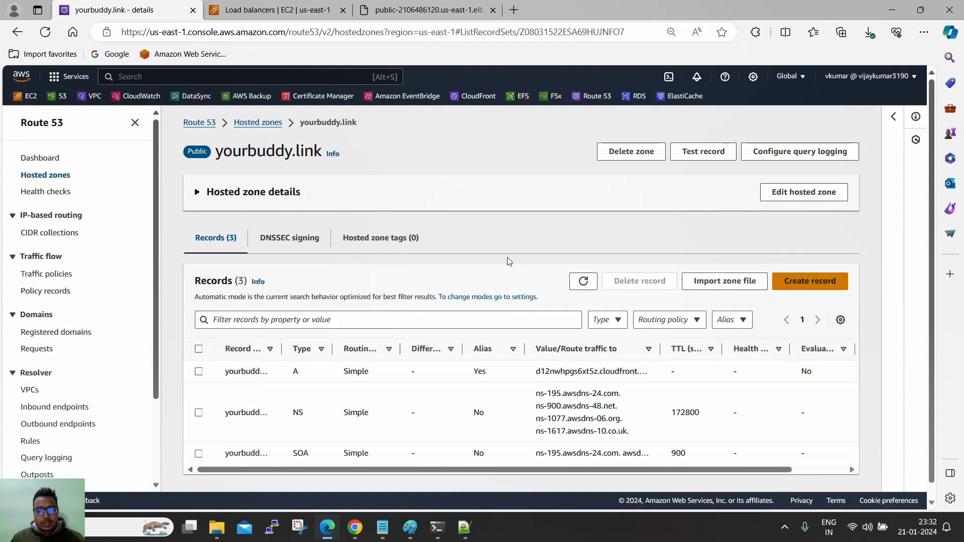
left_click(811, 285)
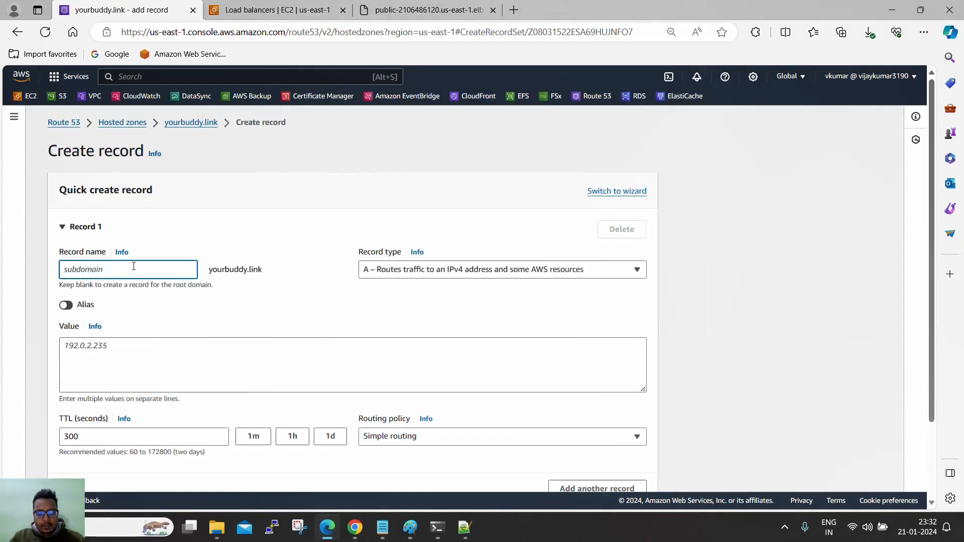
type("cname")
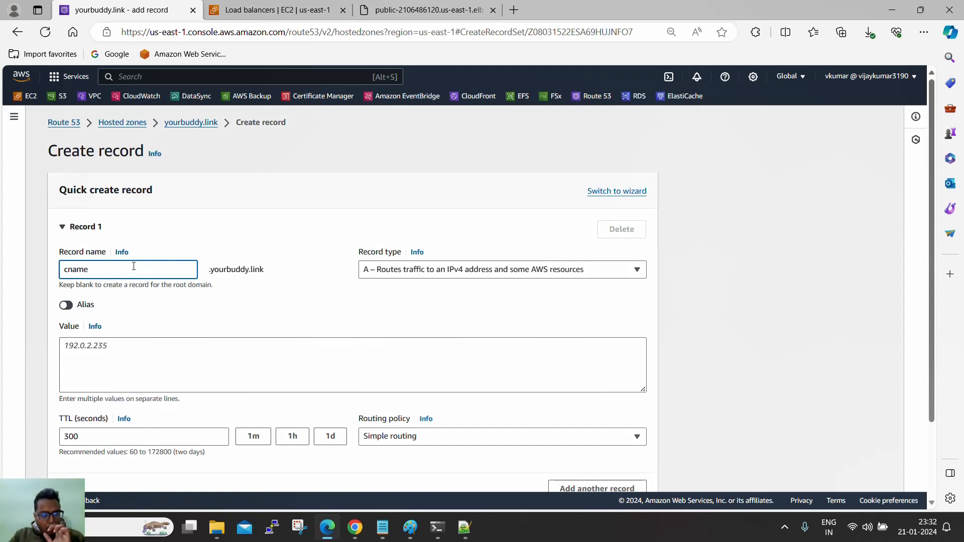
key("BackSpace")
key("BackSpace")
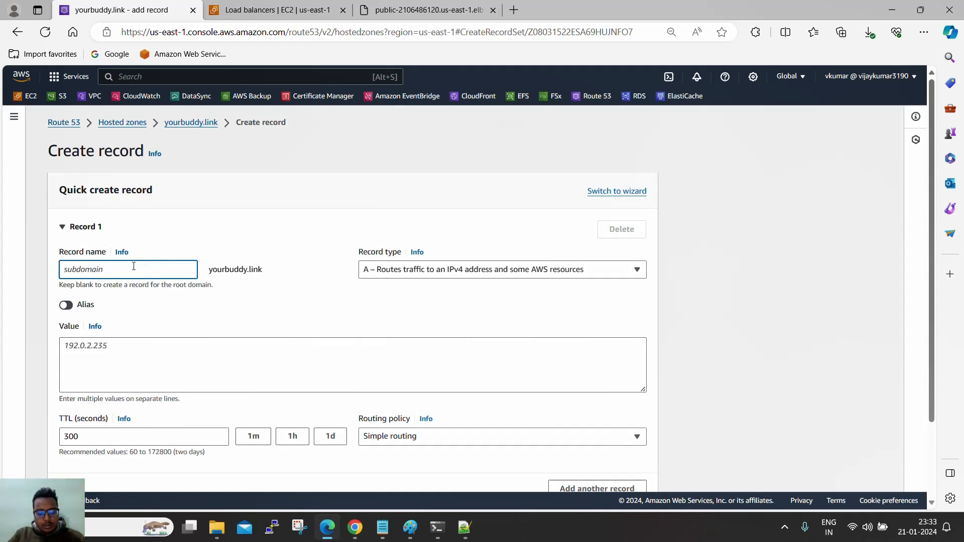
Create a CNAME record named yourdata with the value public-2106486120.us-east-1.elb.amazonaws.com
type("yourdata")
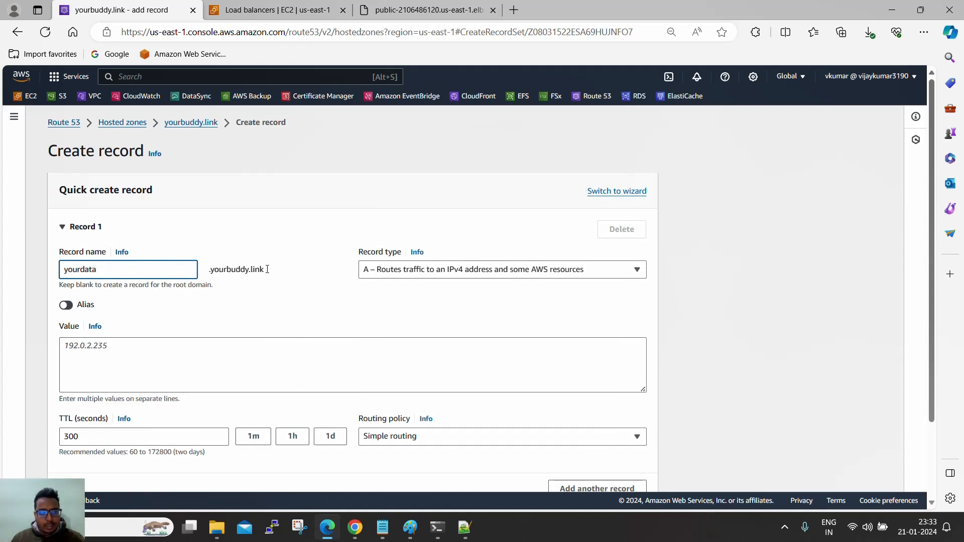
left_click(435, 279)
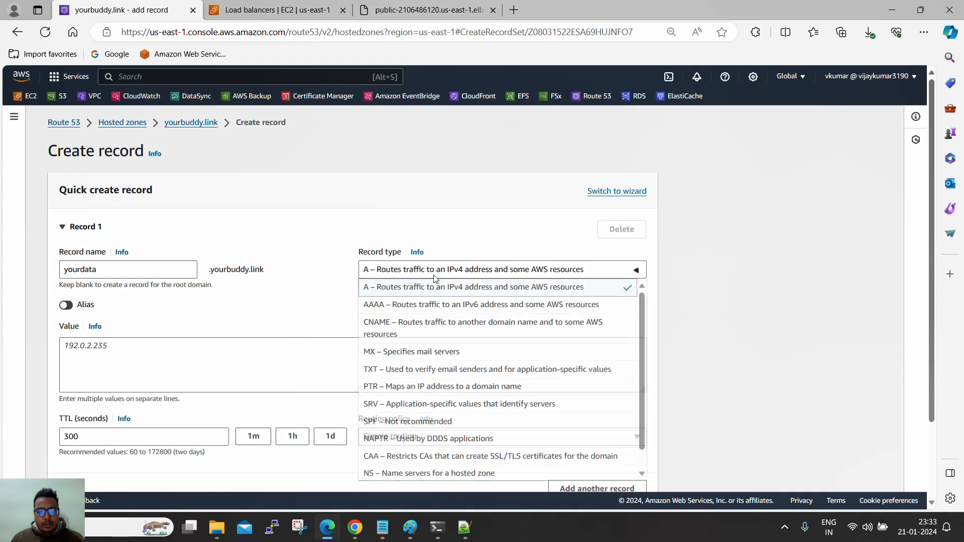
left_click(424, 329)
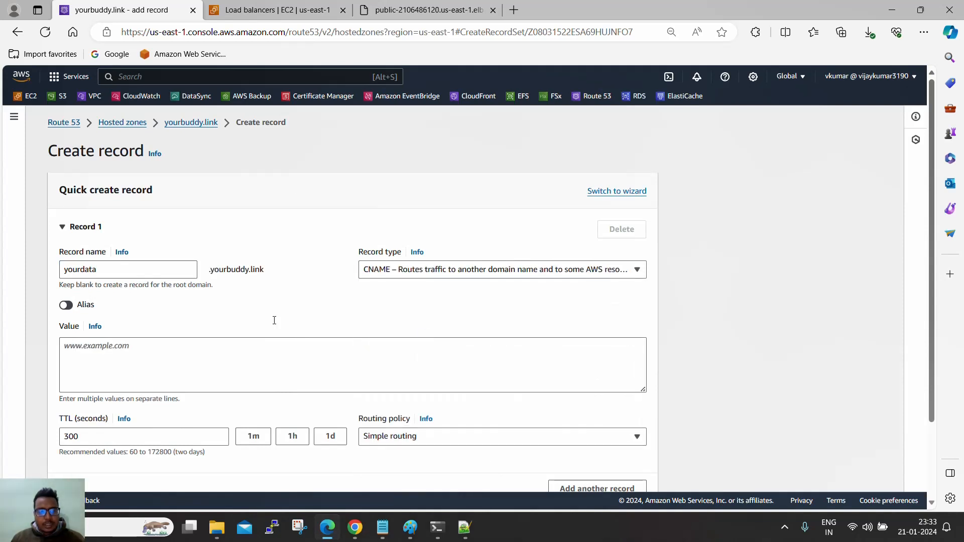
left_click(263, 348)
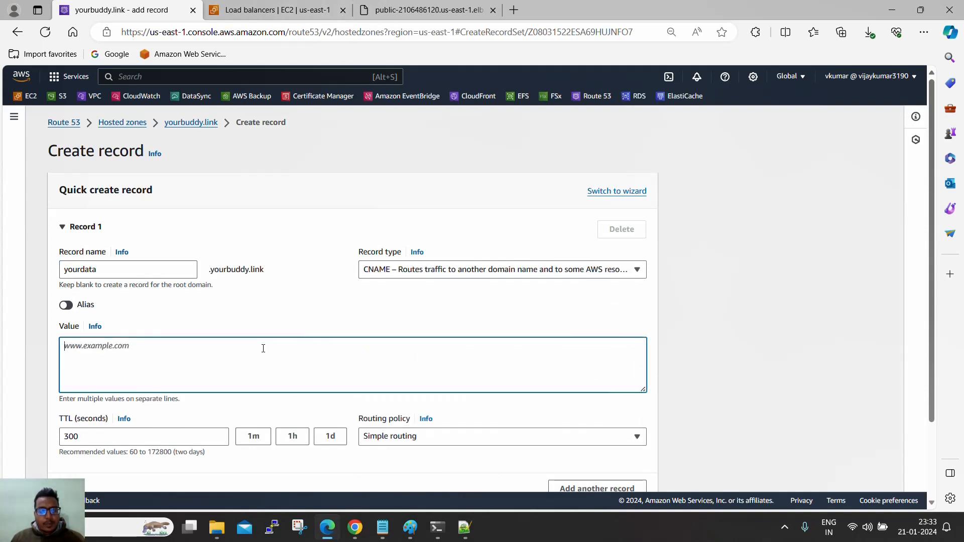
key("ctrl+v")
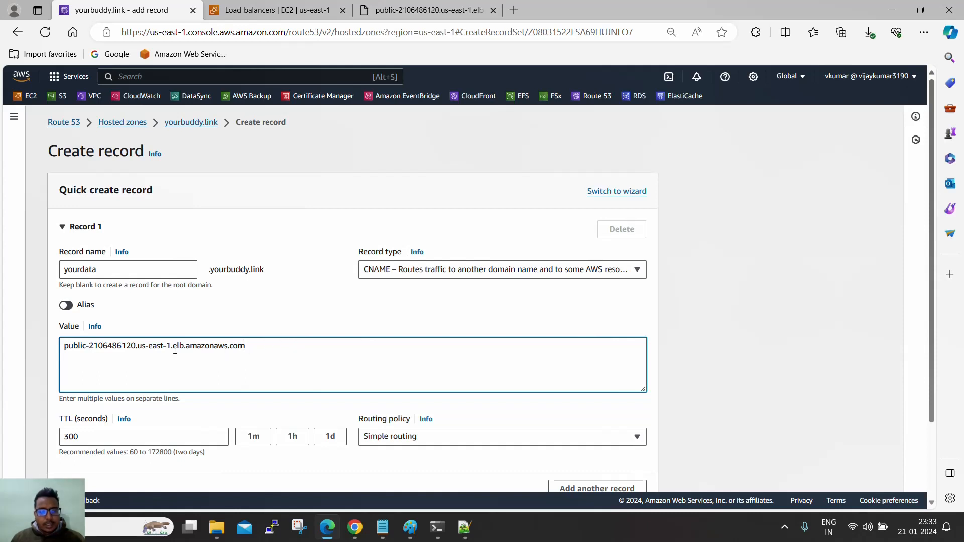
scroll(342, 319, "down", 2)
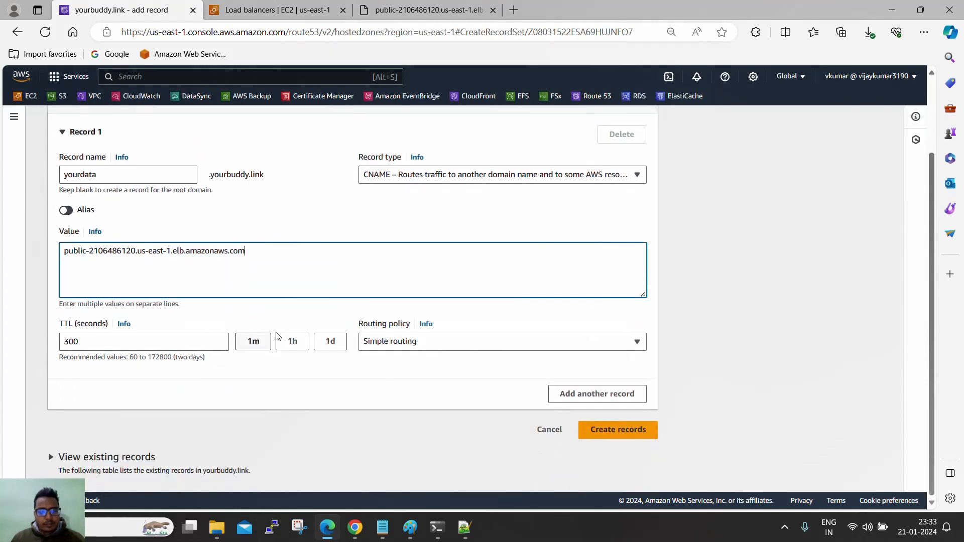
left_click(609, 438)
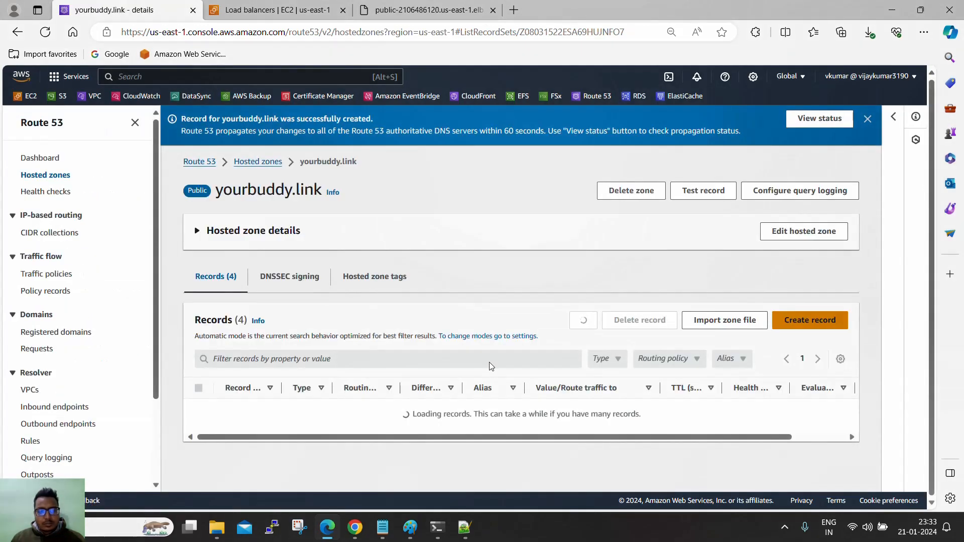
Widen the record name column, select the new CNAME record and copy its full record name from the details
scroll(489, 362, "down", 2)
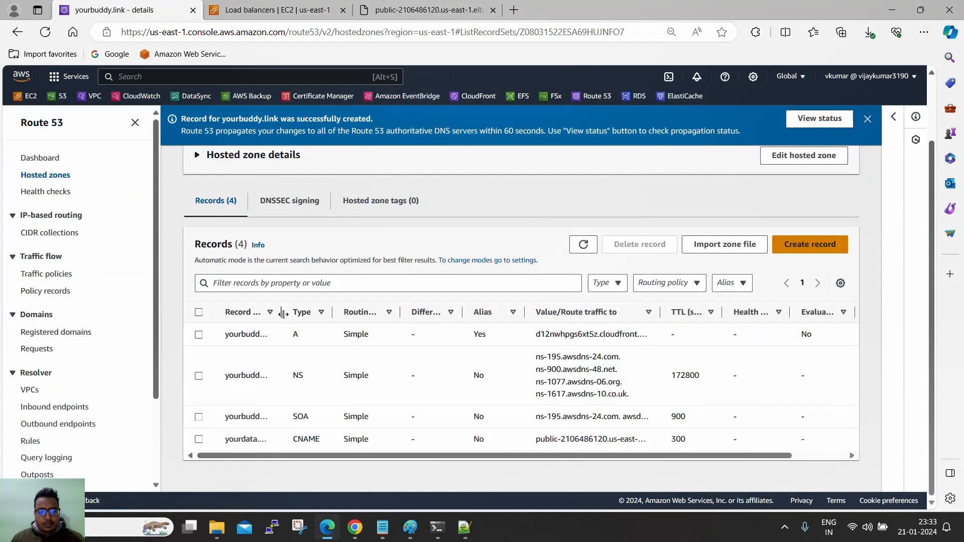
left_click_drag(281, 312, 390, 312)
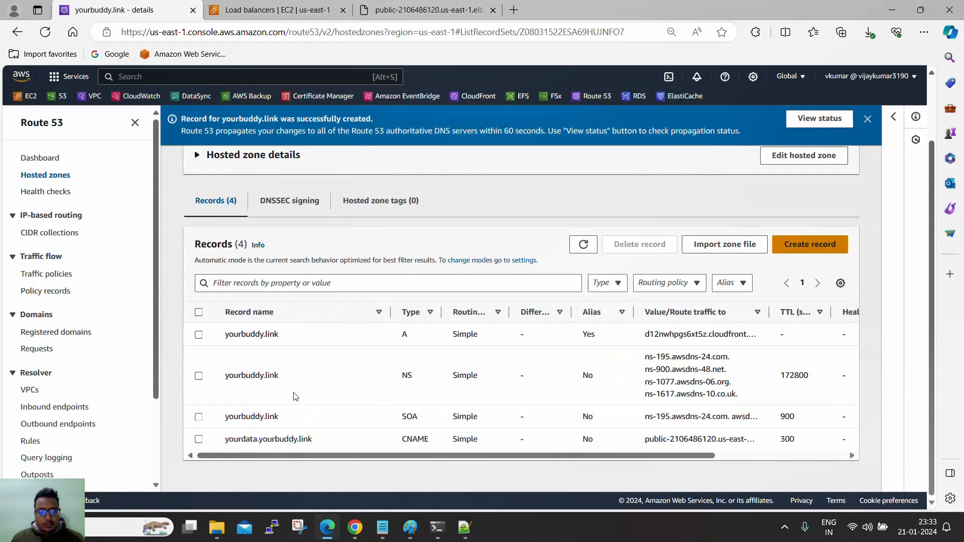
left_click(199, 441)
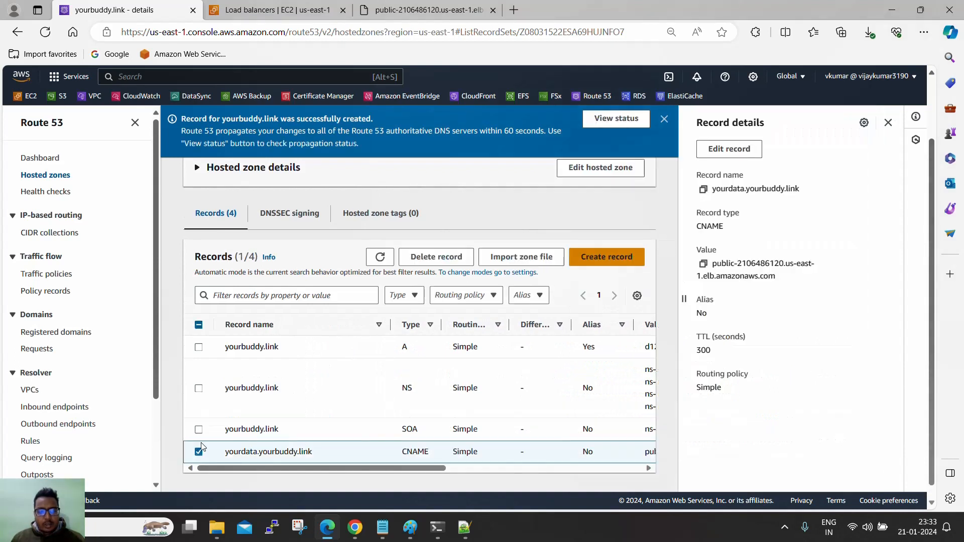
double_click(703, 190)
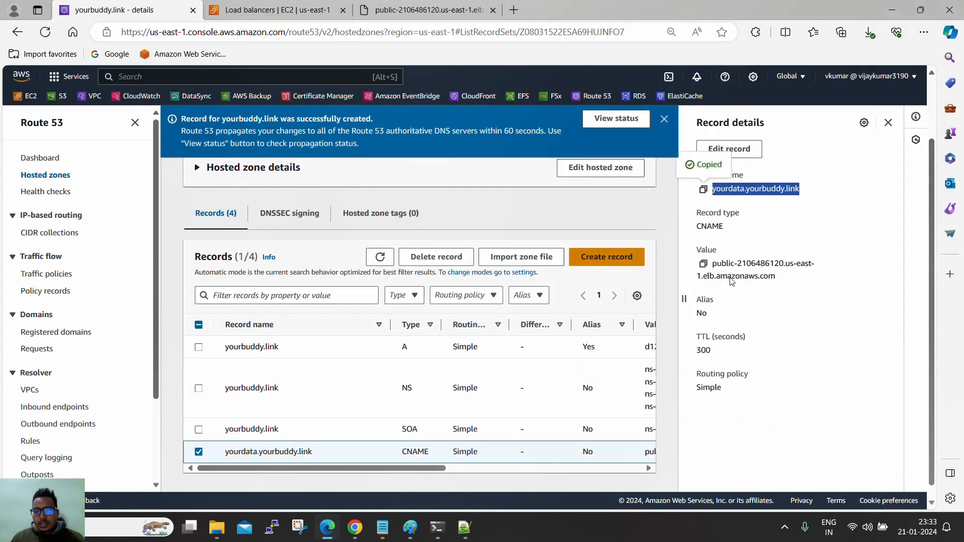
Load yourdata.yourbuddy.link in a new browser tab and compare its page with the one served by the load balancer DNS name
left_click(514, 11)
key("ctrl+v")
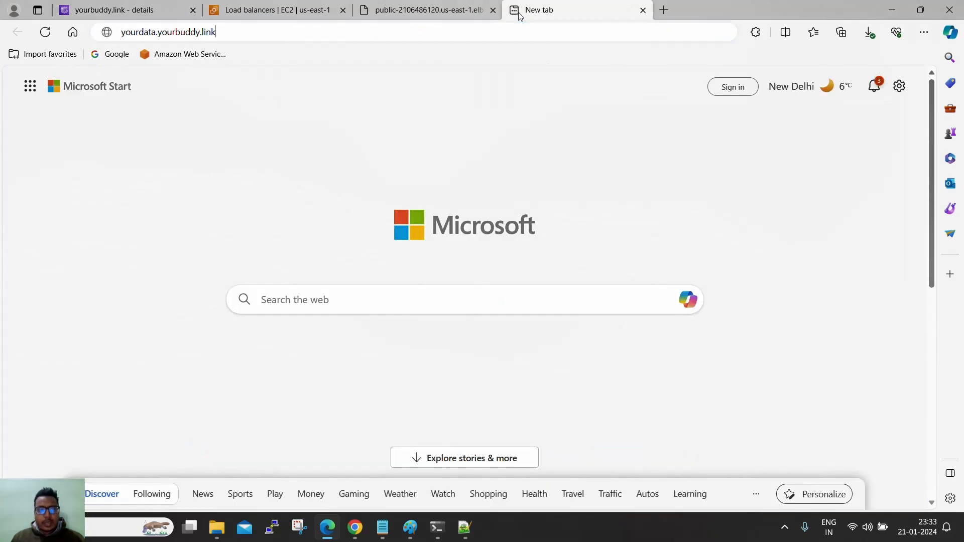
key("Return")
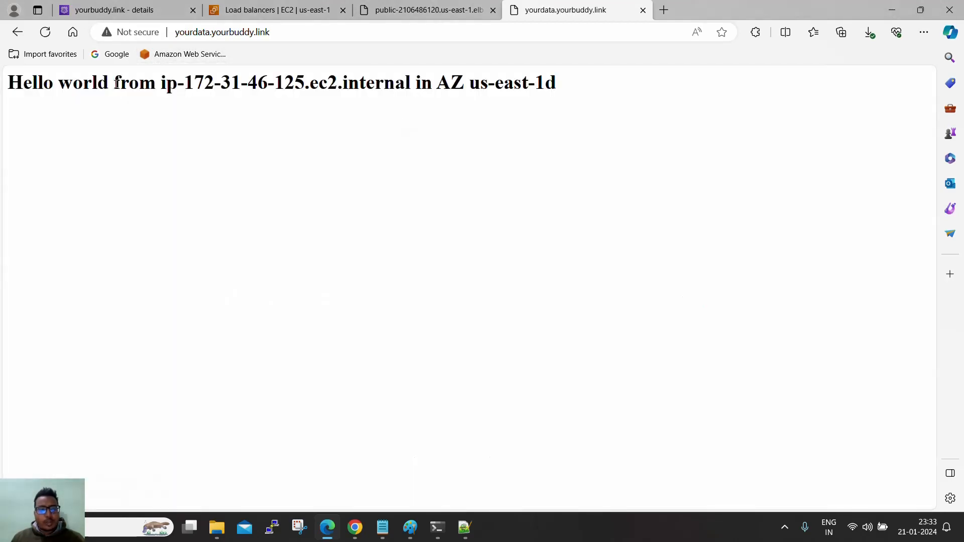
left_click_drag(23, 84, 574, 86)
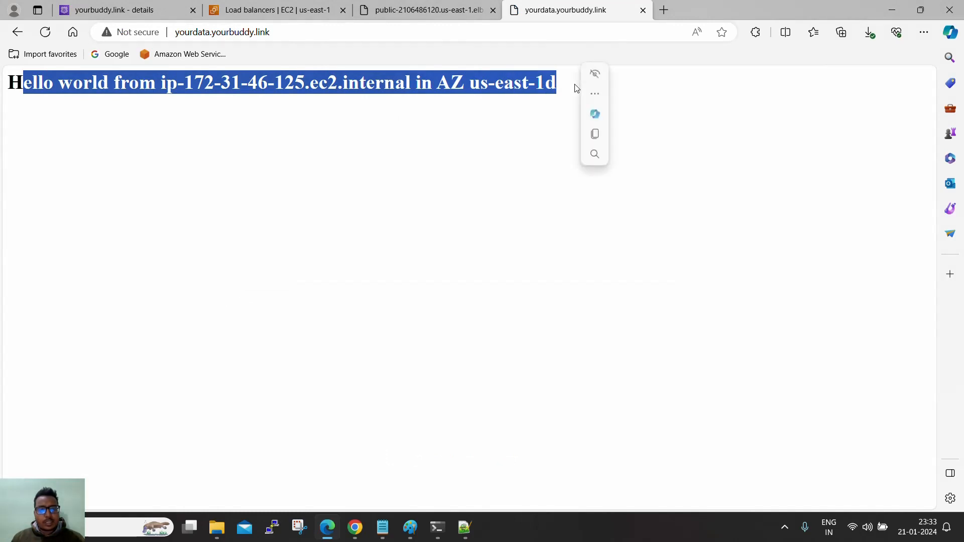
left_click(570, 92)
left_click(439, 12)
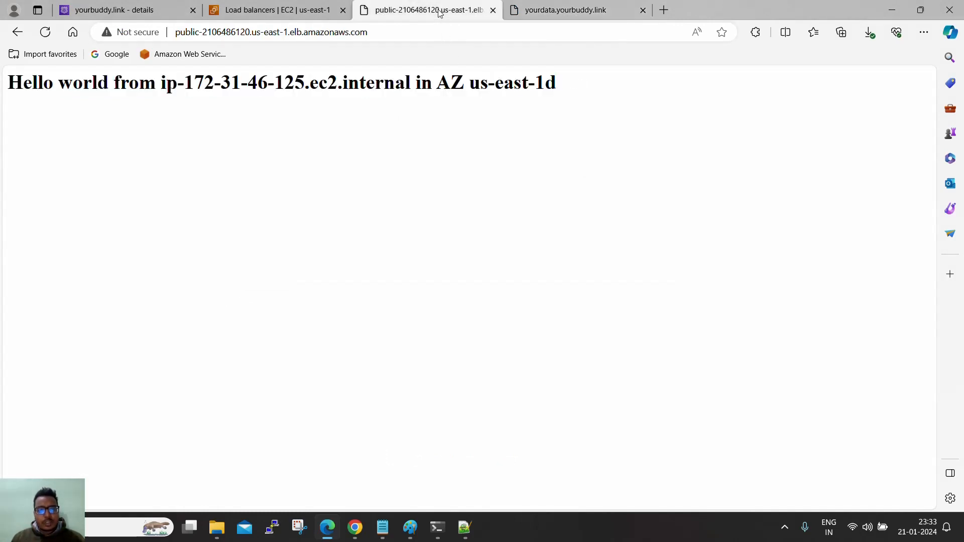
left_click(562, 13)
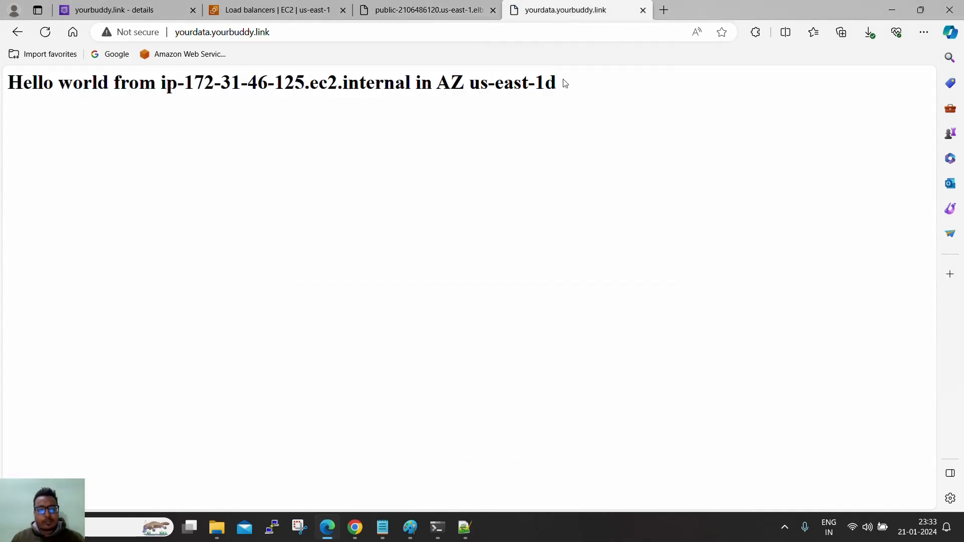
left_click_drag(565, 83, 11, 97)
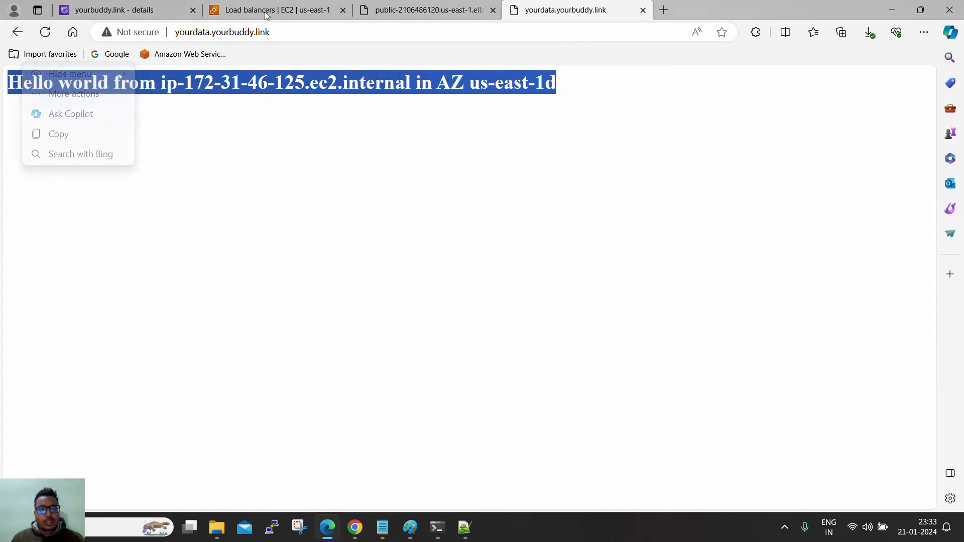
Switch to Notepad and read the CNAME notes on non-root domain names, then go back to the browser
left_click(383, 535)
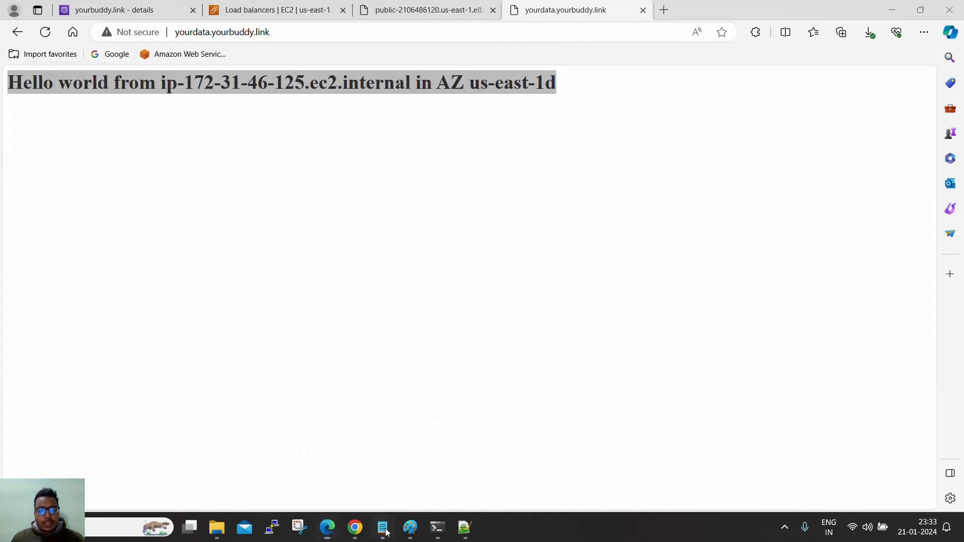
left_click(282, 13)
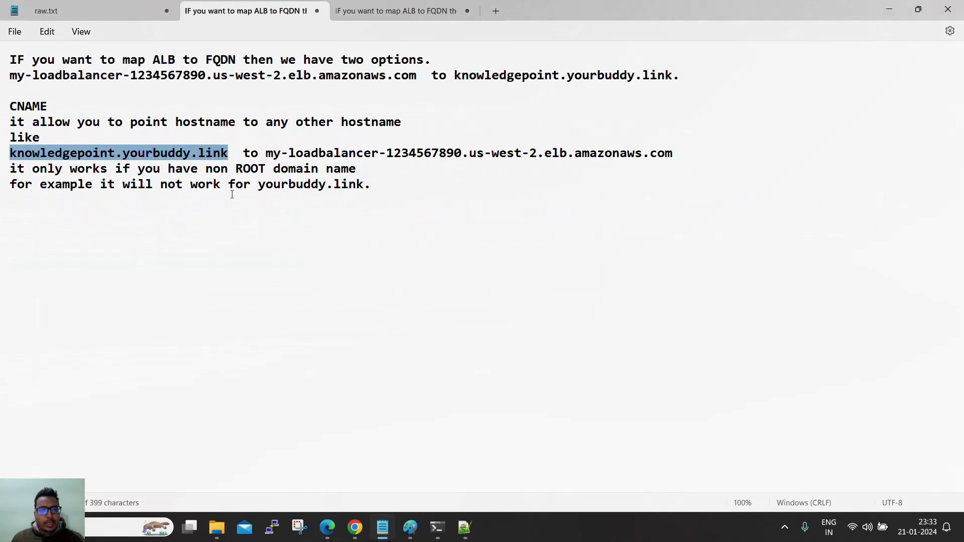
left_click(250, 191)
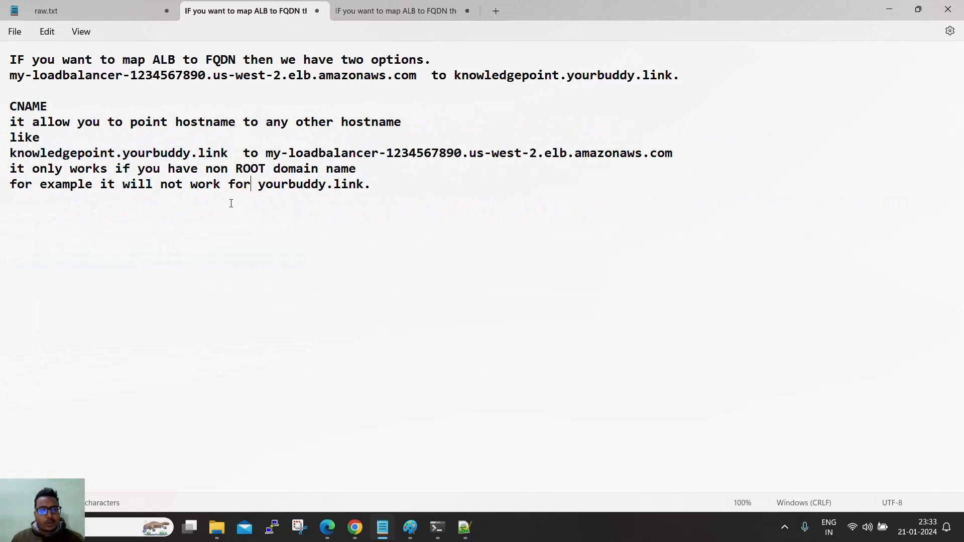
triple_click(15, 168)
left_click(133, 178)
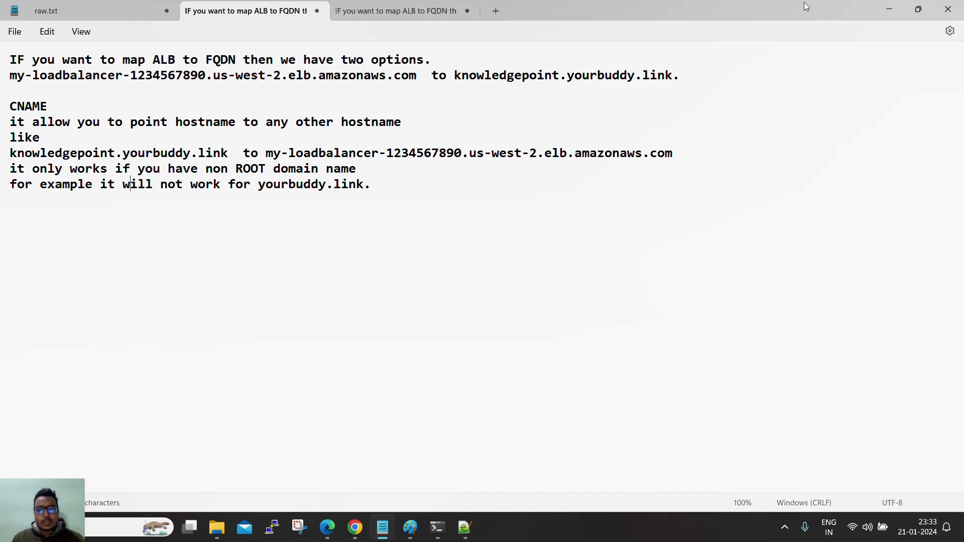
left_click(889, 10)
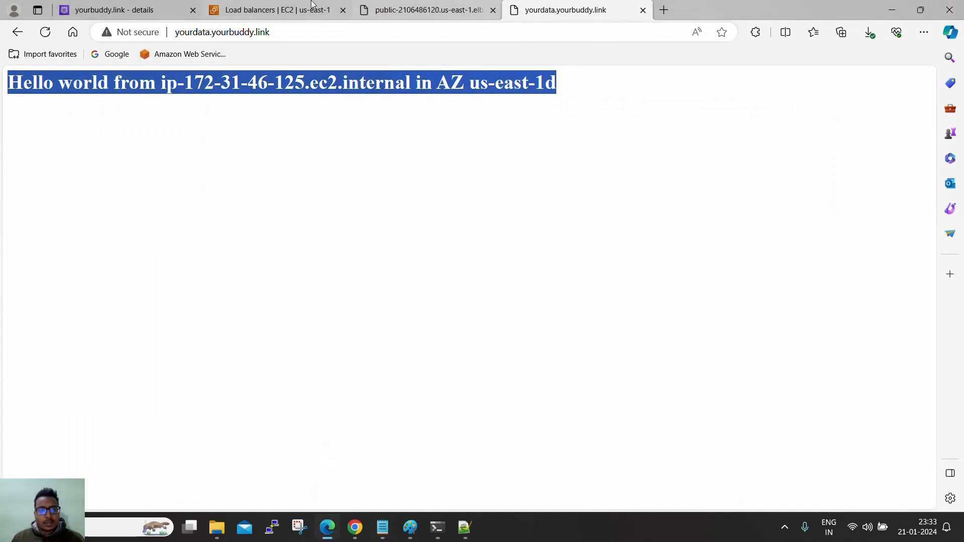
Return to the yourbuddy.link hosted zone and copy the load balancer DNS name from the CNAME record's details
left_click(271, 10)
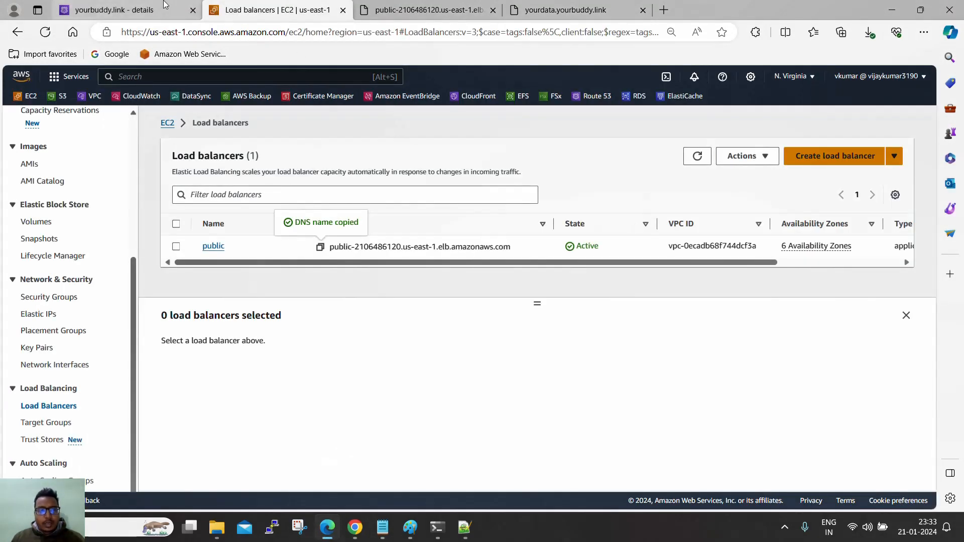
left_click(150, 10)
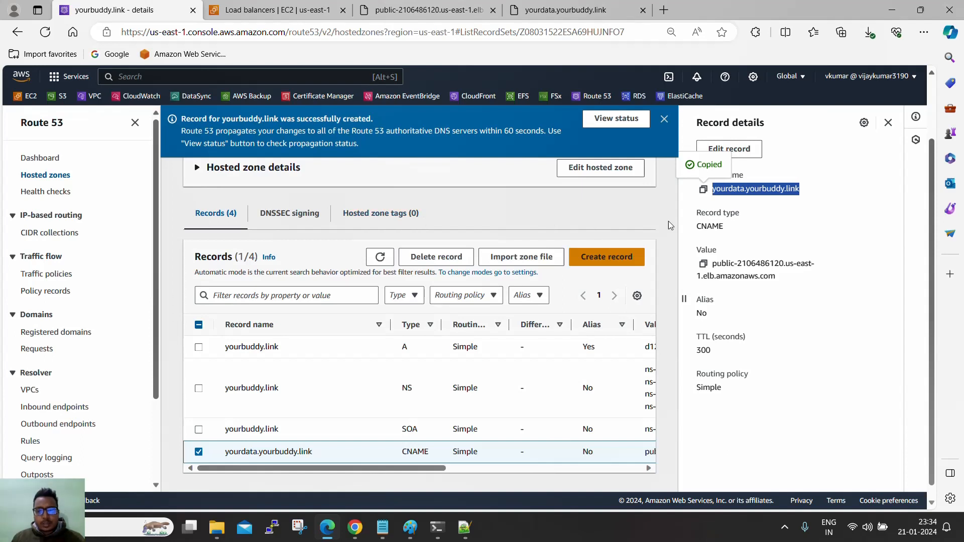
triple_click(240, 346)
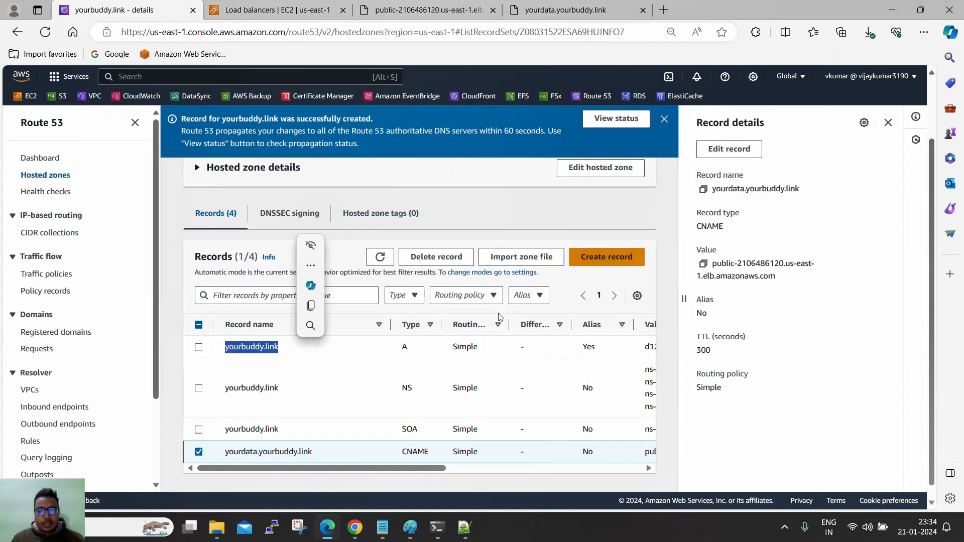
triple_click(707, 270)
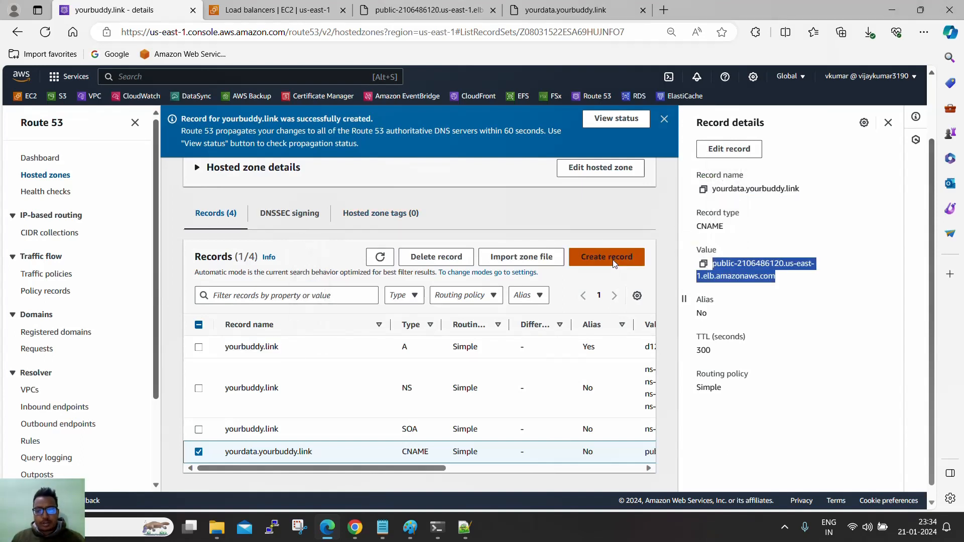
Try to create a CNAME record for the root domain with a blank record name and value public-2106486120.us-east-1.elb.amazonaws.com
left_click(607, 256)
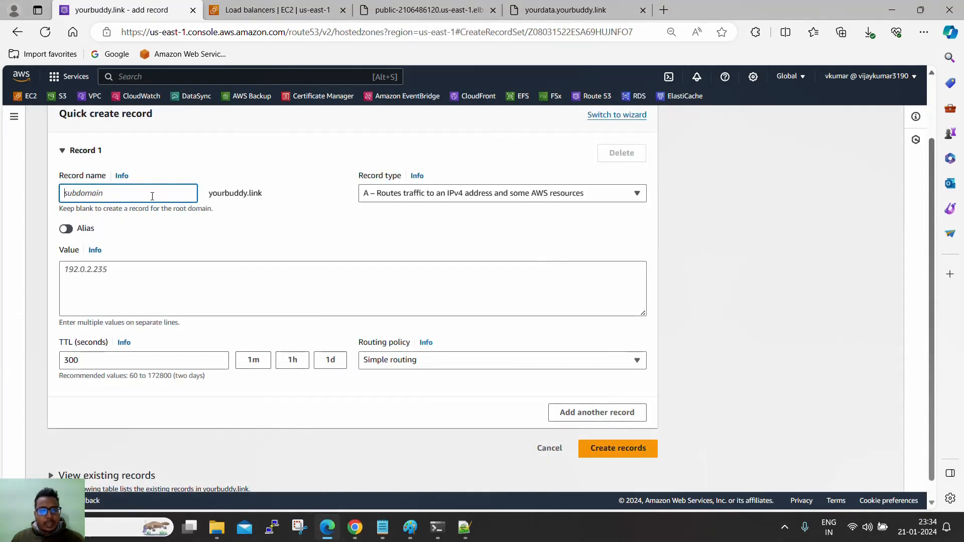
left_click(424, 199)
left_click(416, 245)
left_click(369, 281)
key("ctrl+v")
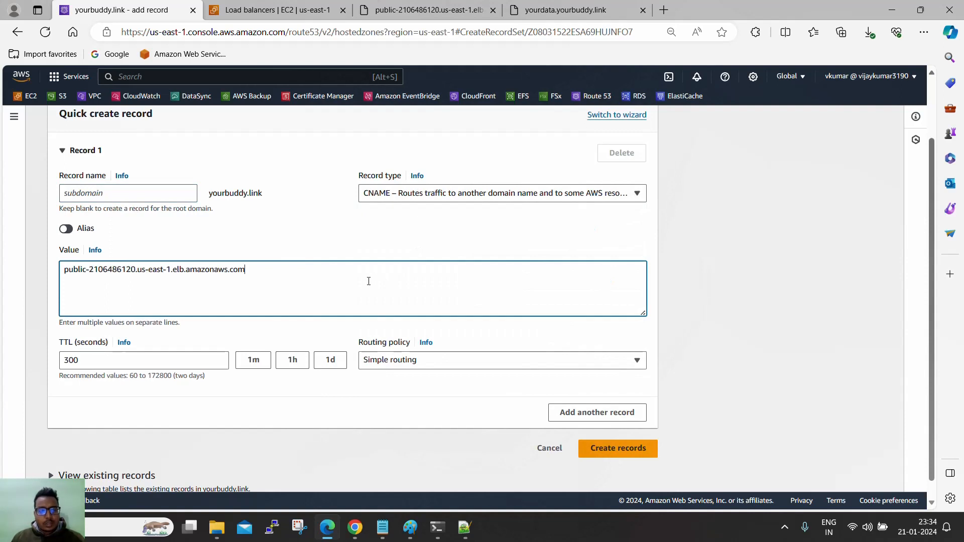
left_click(612, 453)
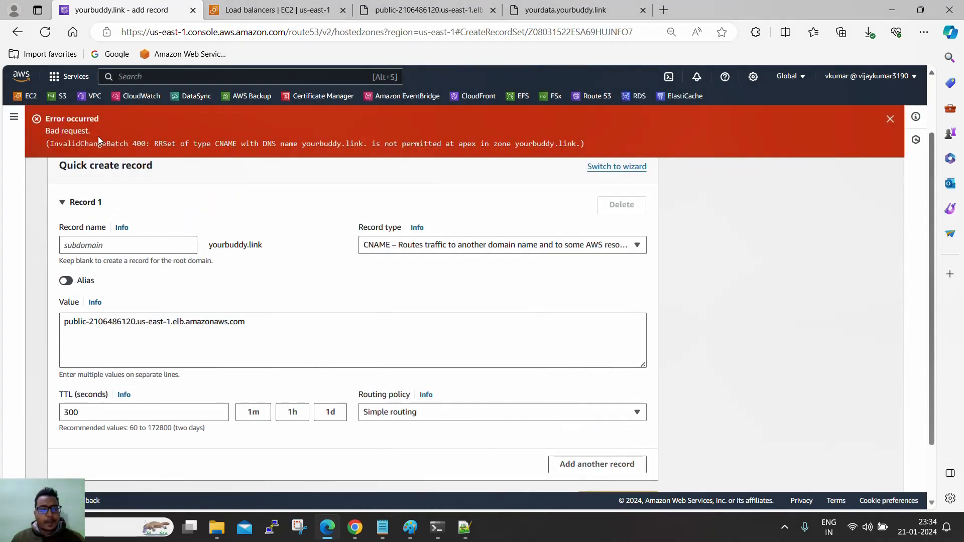
Read the error message about the root domain record, review the record form and cancel the record creation
left_click_drag(61, 119, 590, 149)
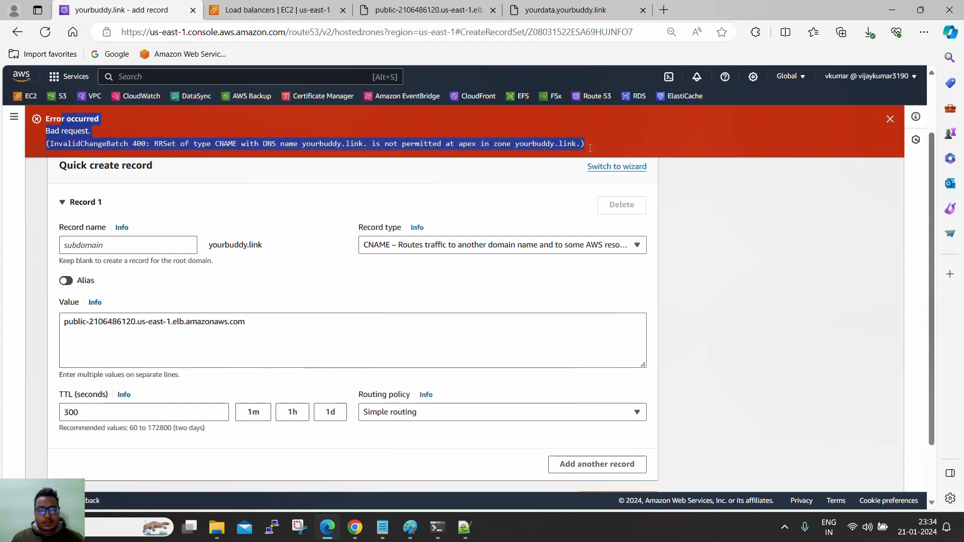
left_click(451, 144)
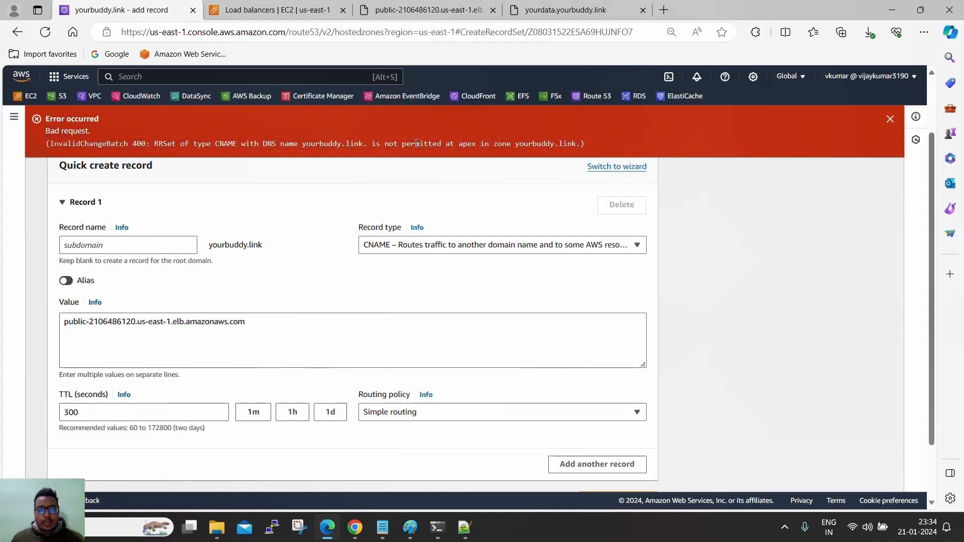
scroll(383, 248, "down", 2)
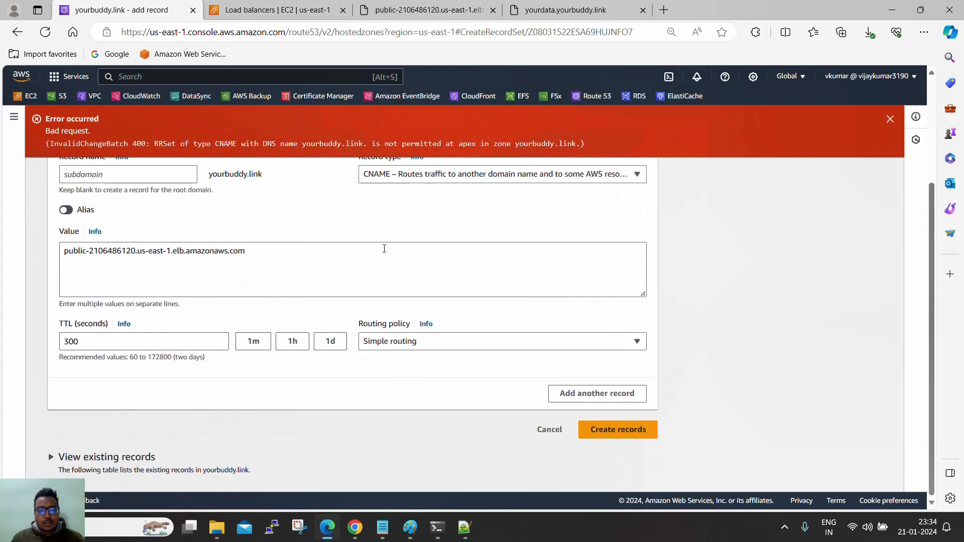
scroll(383, 244, "up", 3)
scroll(399, 256, "down", 3)
scroll(249, 286, "up", 1)
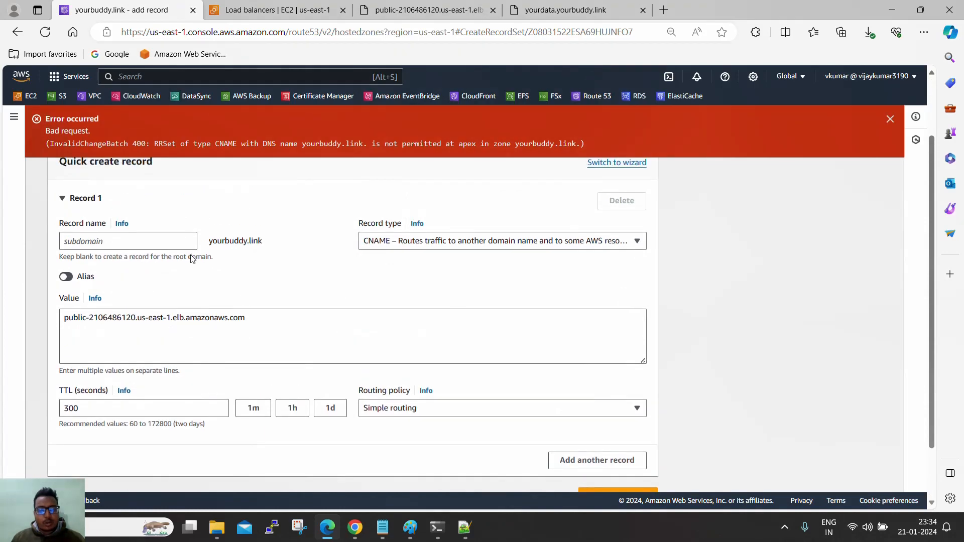
scroll(316, 271, "down", 1)
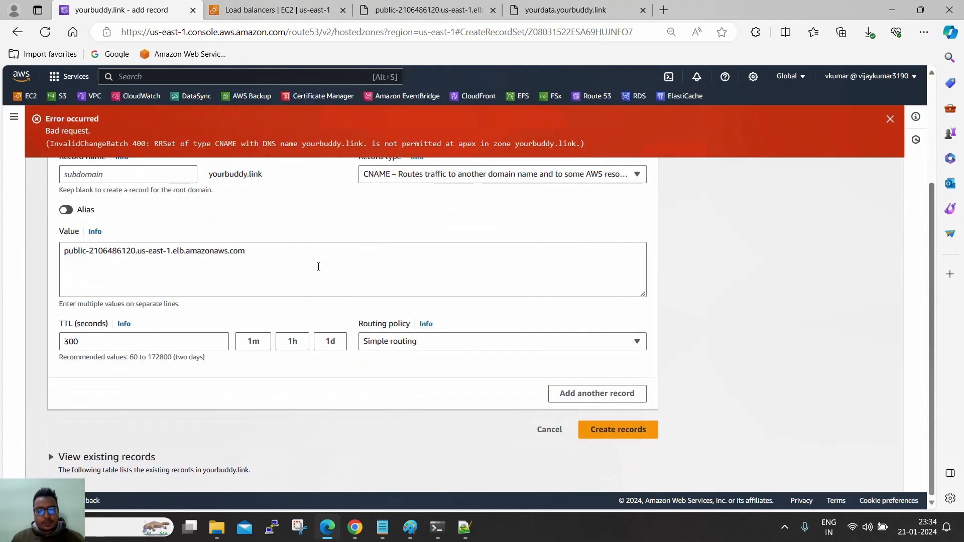
left_click(547, 431)
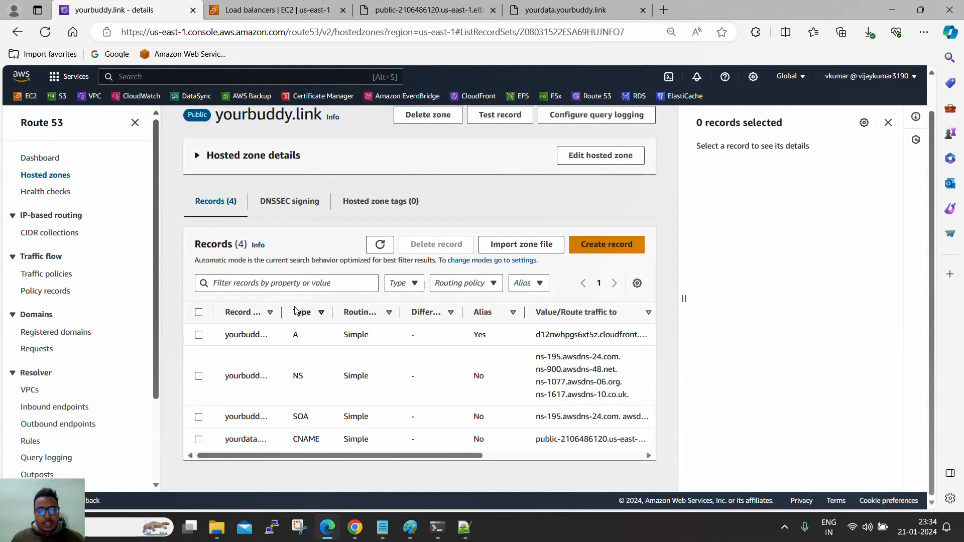
Widen the record name column, start a new A record named aliasrecord in yourbuddy.link and enable Alias for it
left_click_drag(289, 312, 358, 313)
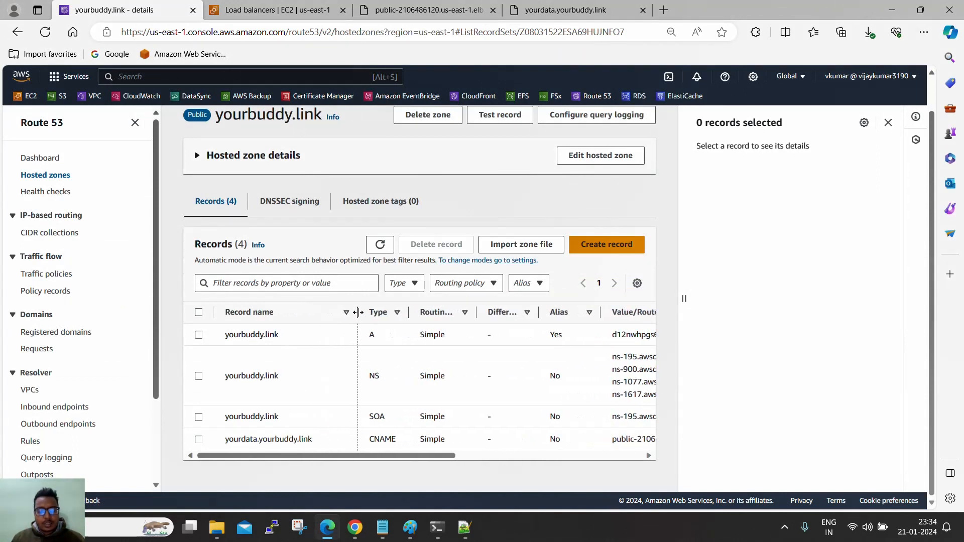
left_click(619, 250)
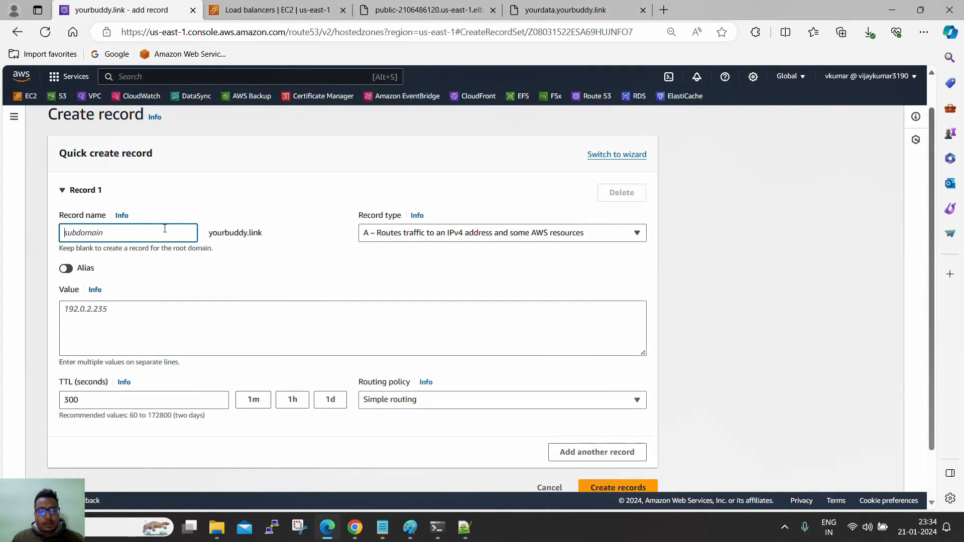
type("ali")
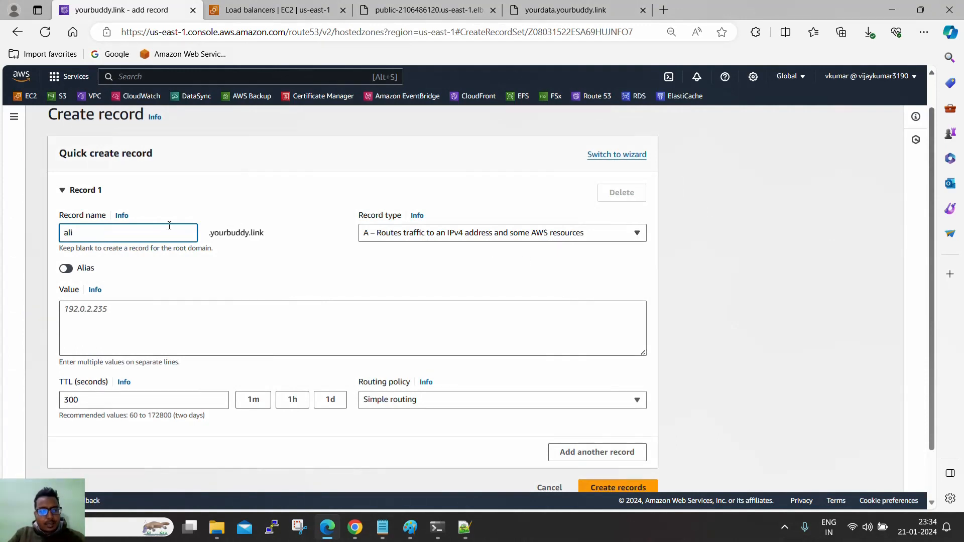
type("asrecor")
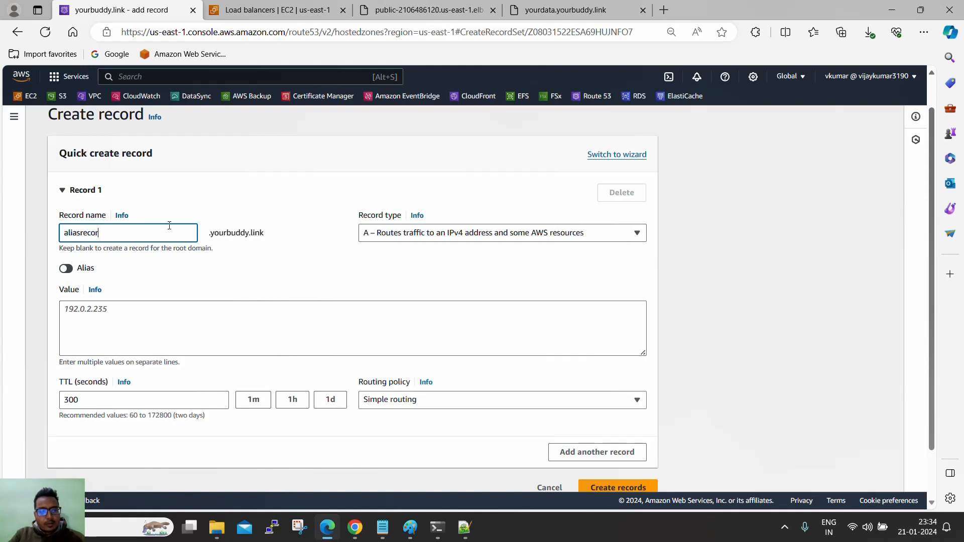
type("d")
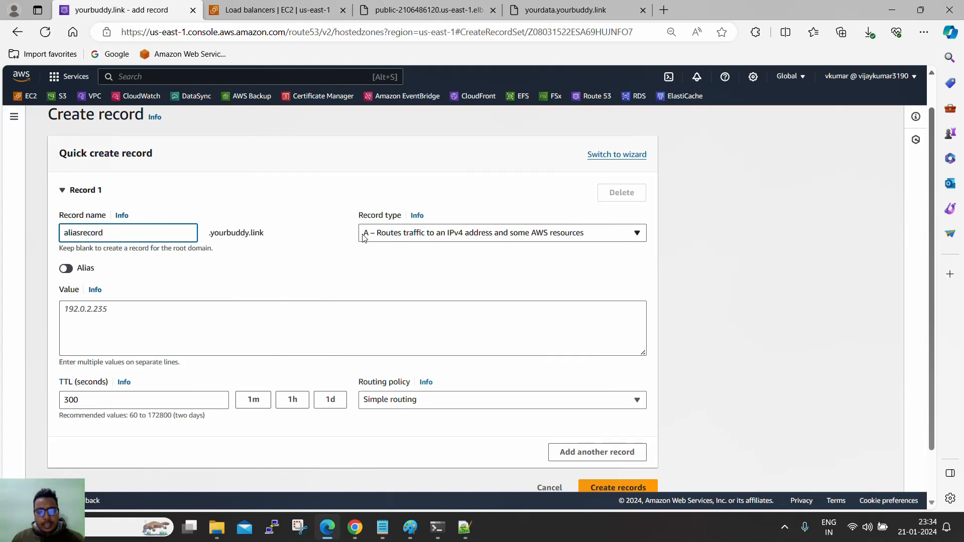
left_click(66, 269)
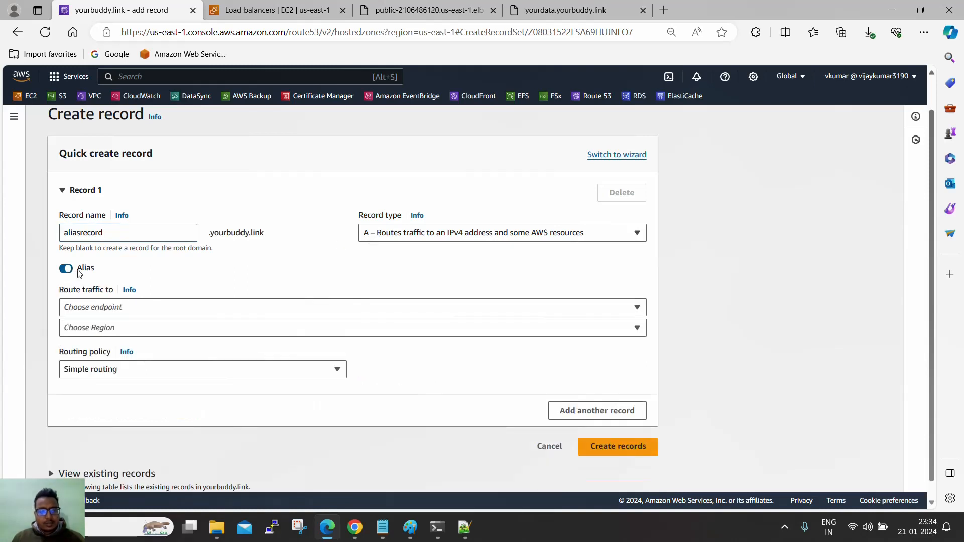
Route the alias to Application and Classic Load Balancer in US East (N. Virginia), choosing dualstack.public-2106486120.us-east-1.elb.amazonaws.com
left_click(142, 307)
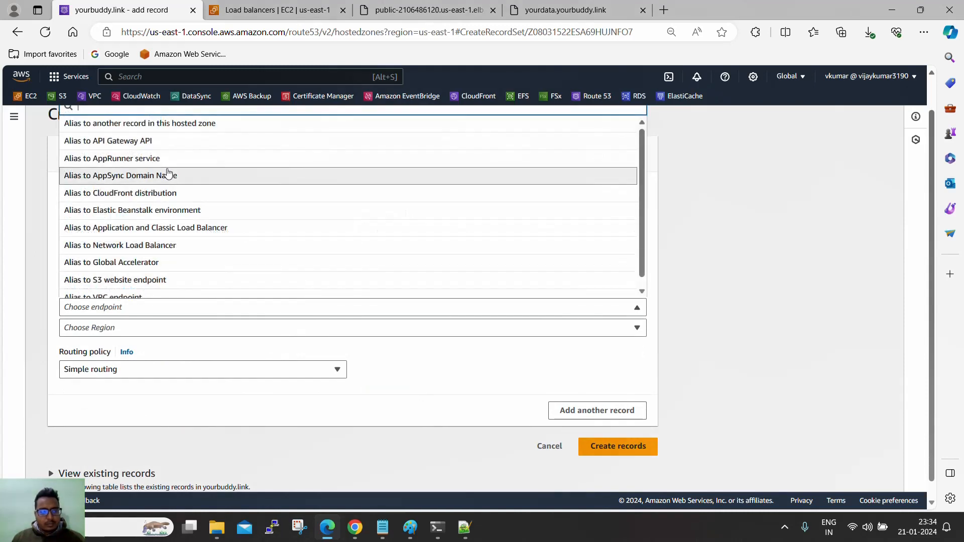
scroll(191, 213, "down", 1)
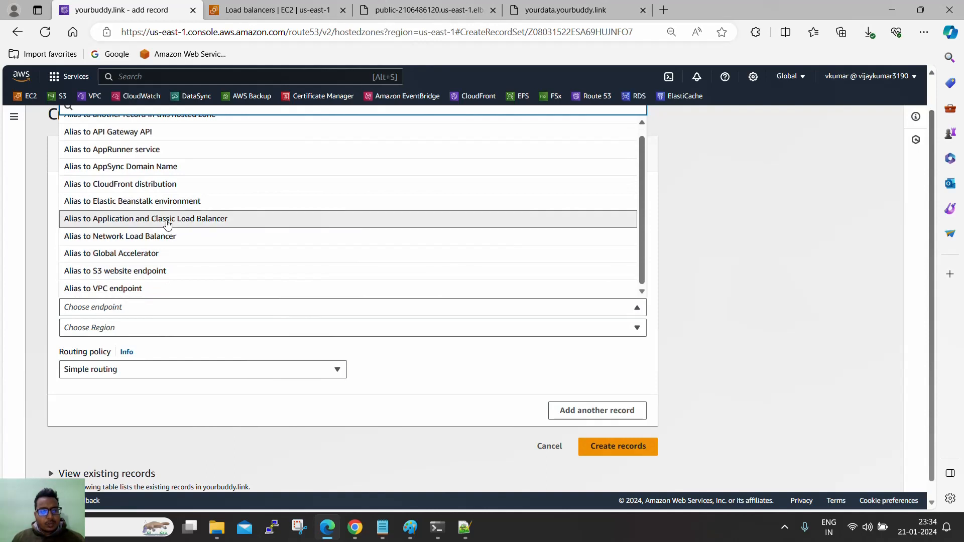
left_click(167, 221)
left_click(161, 329)
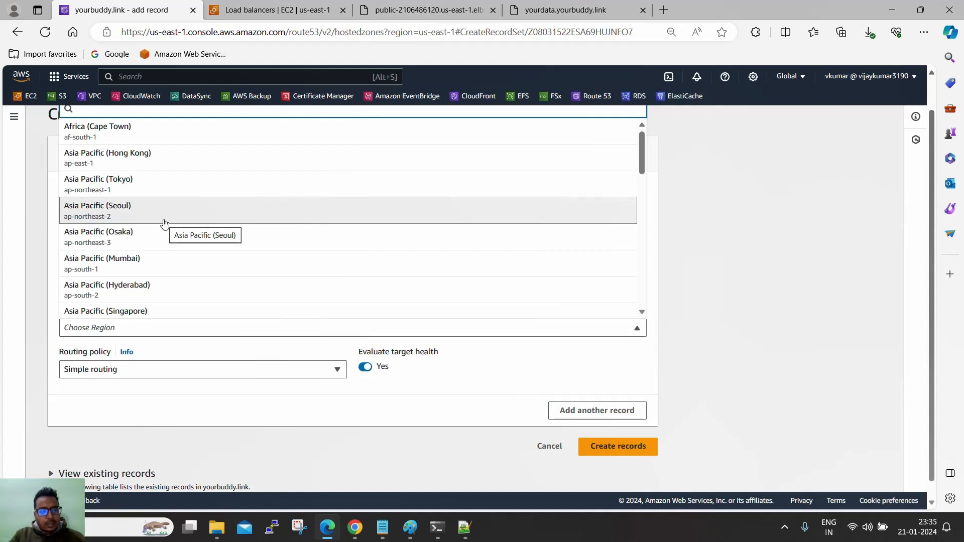
type("us")
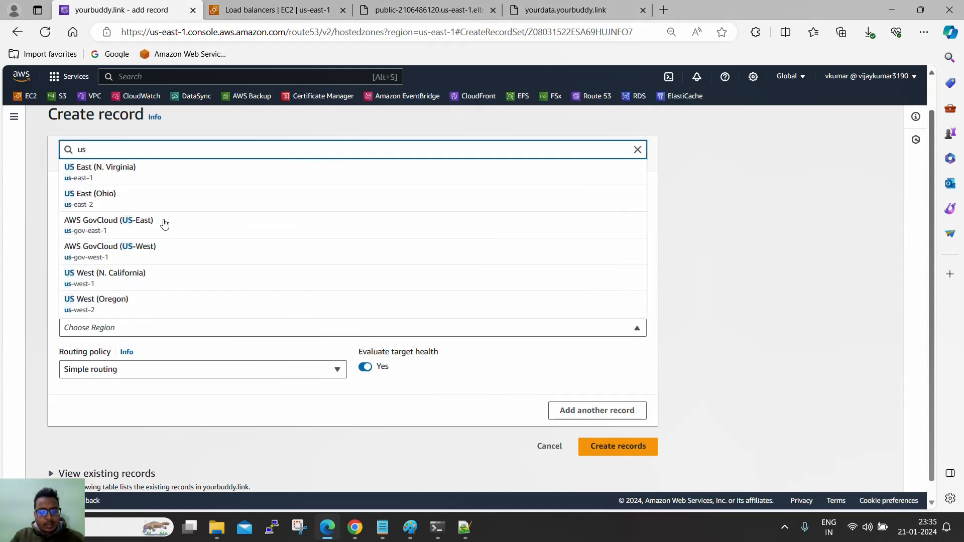
type("-")
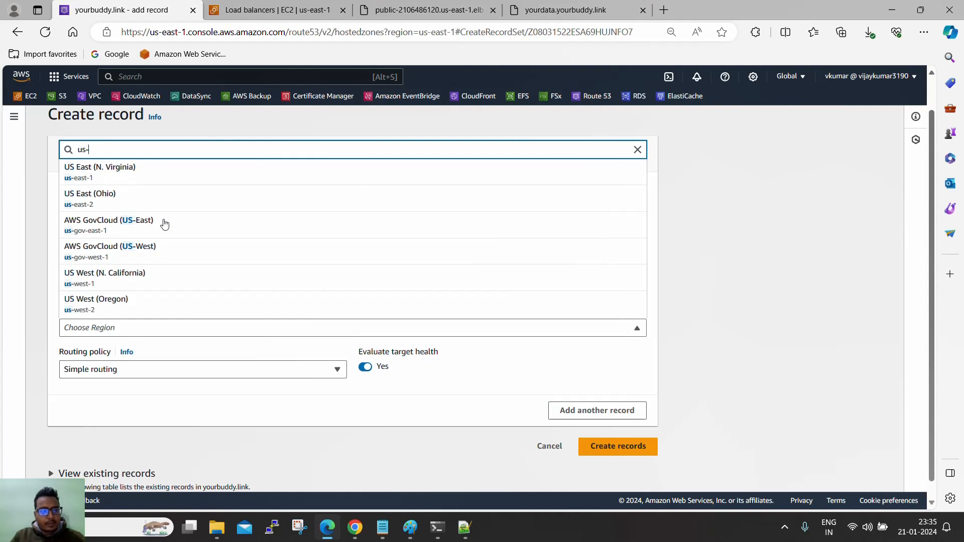
left_click(184, 175)
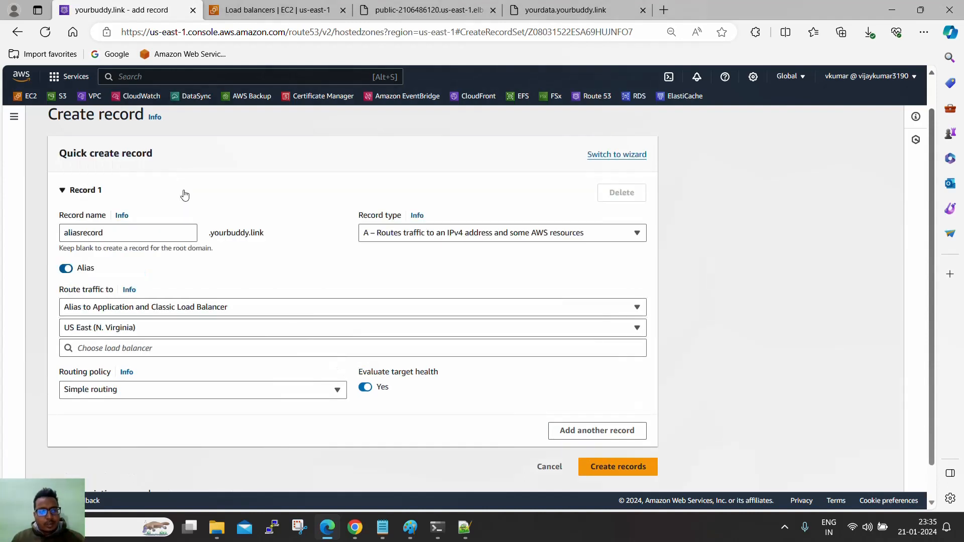
left_click(183, 350)
left_click(186, 366)
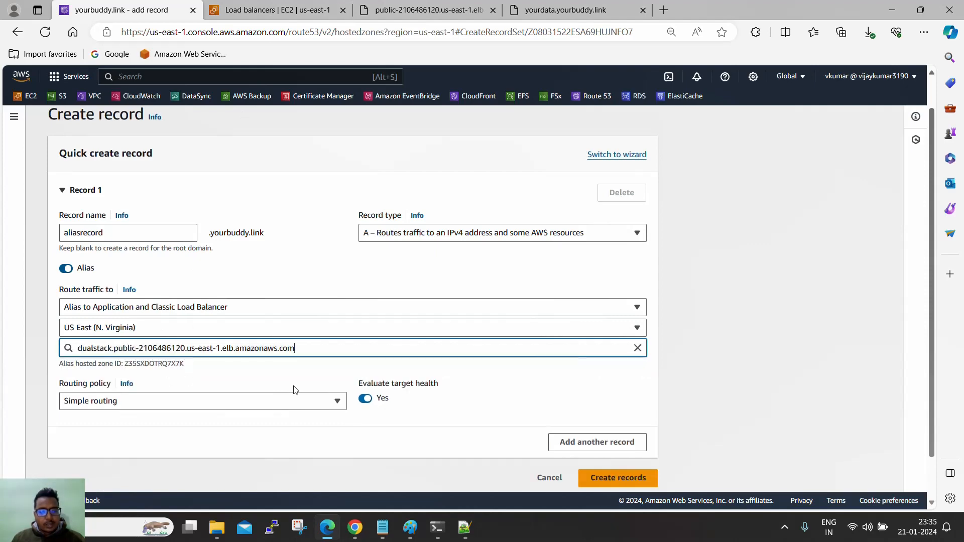
Switch to Notepad, highlight the note about TTL in Alias records and return to the browser
left_click(385, 530)
left_click(384, 4)
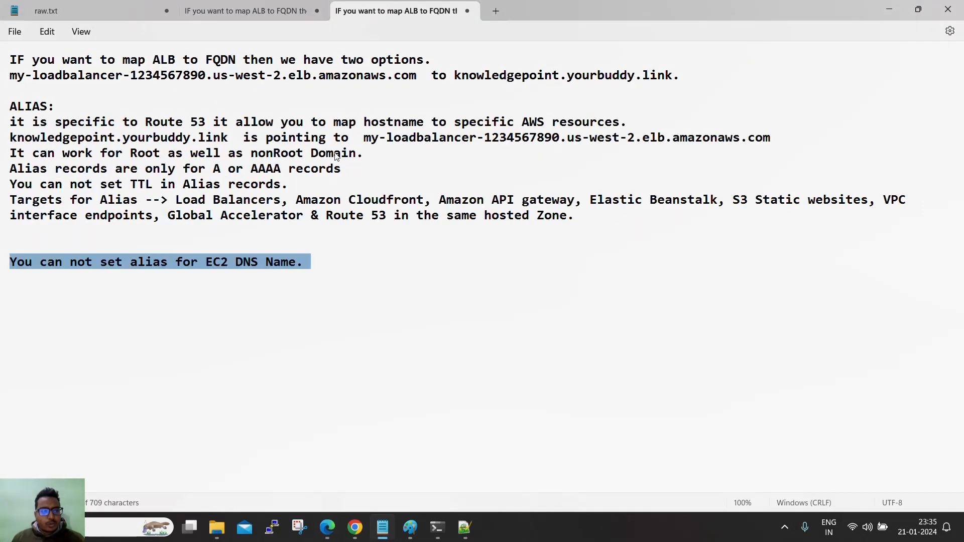
left_click(342, 337)
left_click_drag(281, 184, 10, 188)
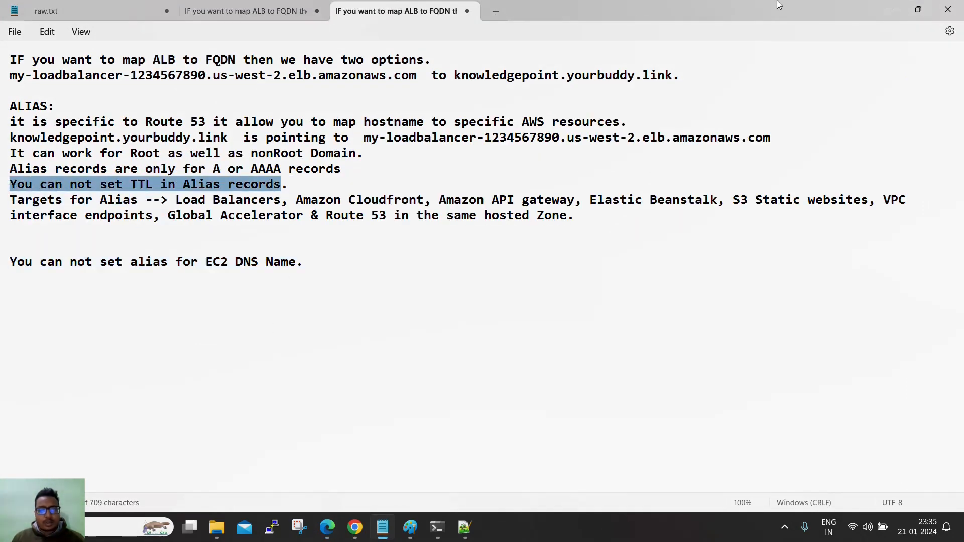
left_click(877, 4)
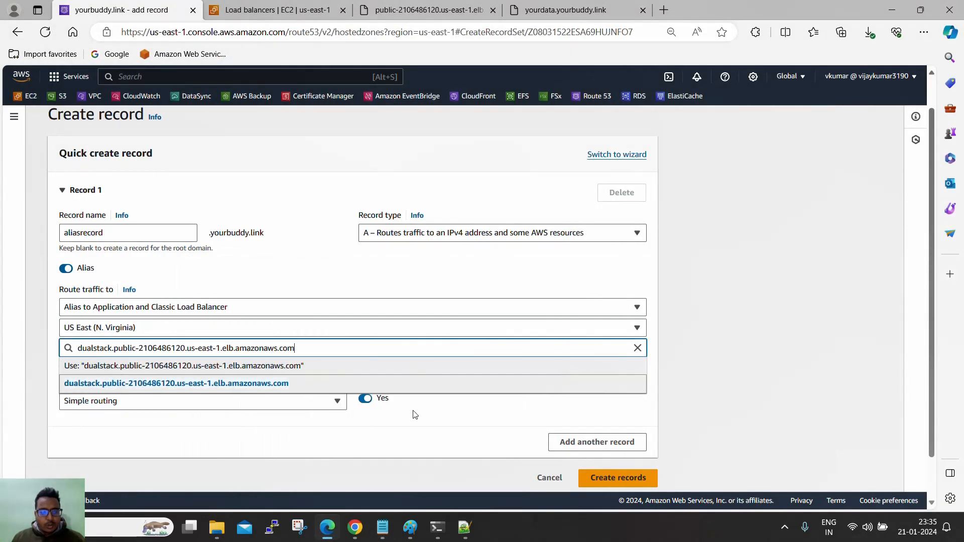
Create the aliasrecord record with the chosen load balancer and widen the type and record name columns in the records list
left_click(348, 383)
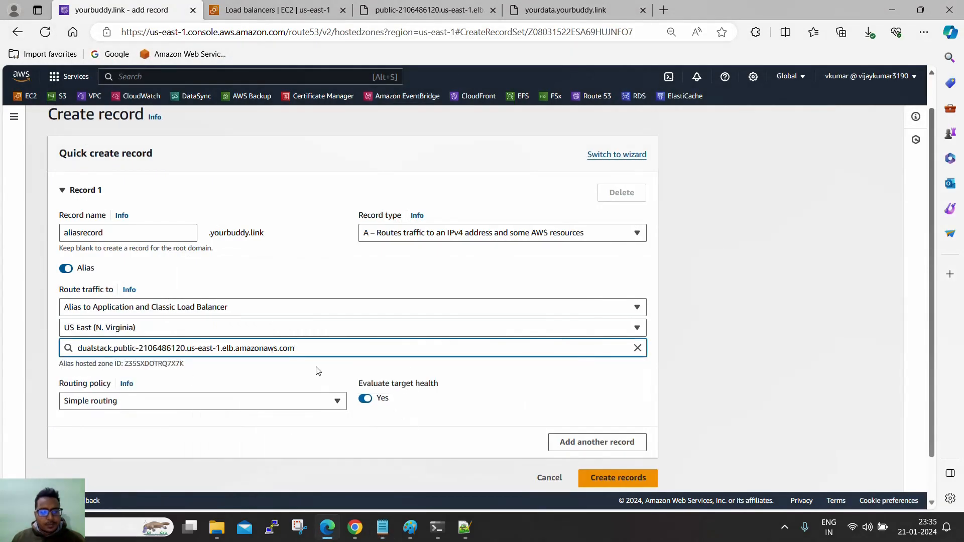
left_click(618, 478)
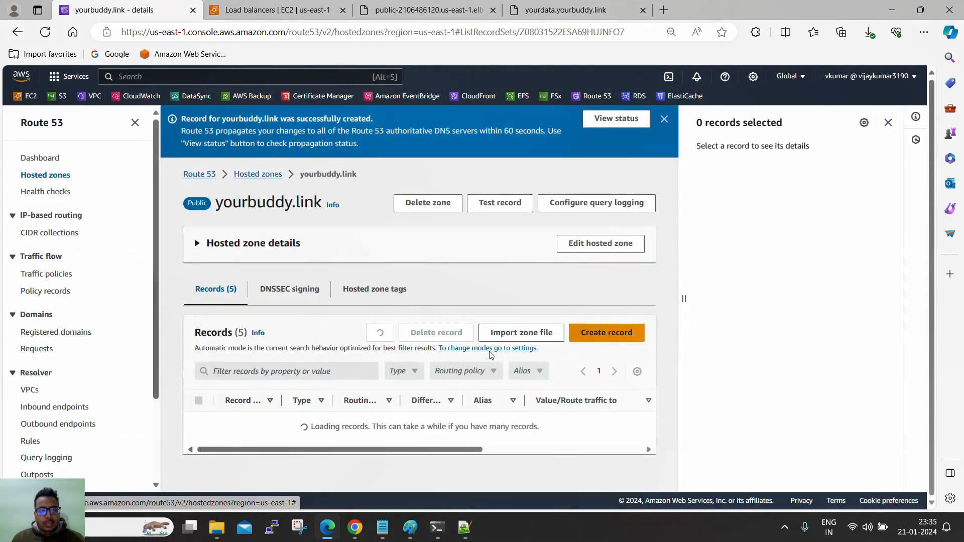
scroll(455, 345, "down", 2)
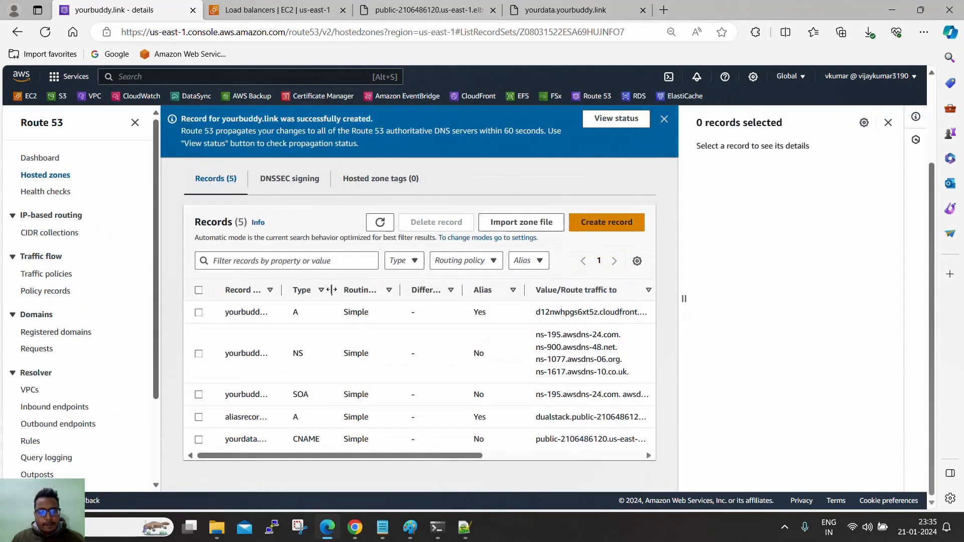
left_click_drag(332, 291, 400, 298)
left_click_drag(281, 291, 359, 287)
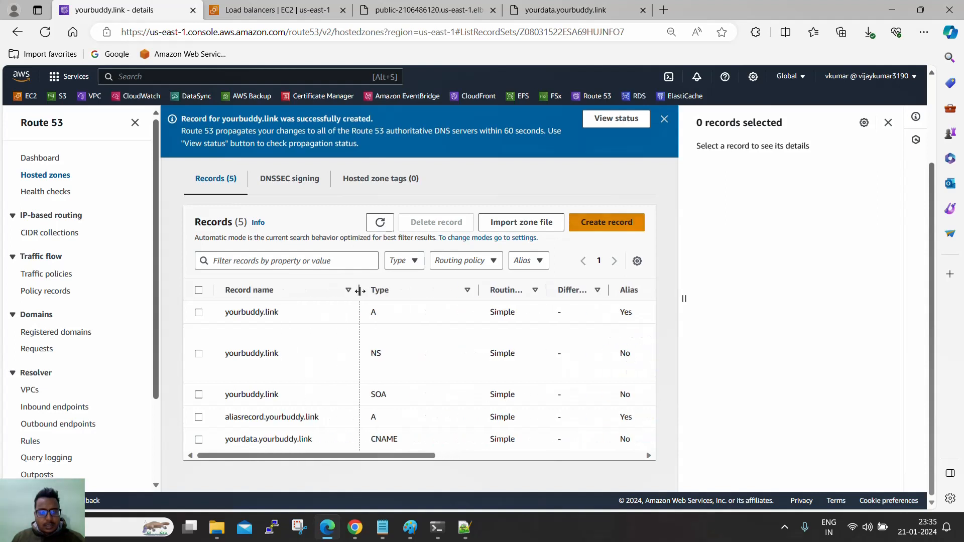
Copy the record name aliasrecord.yourbuddy.link from its details and open it in a new browser tab to check the page
left_click(198, 417)
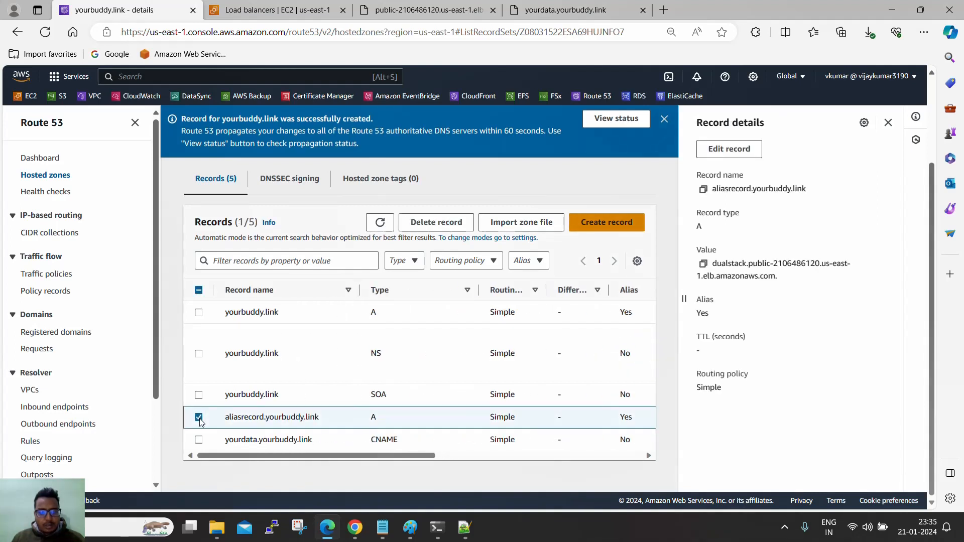
left_click(704, 192)
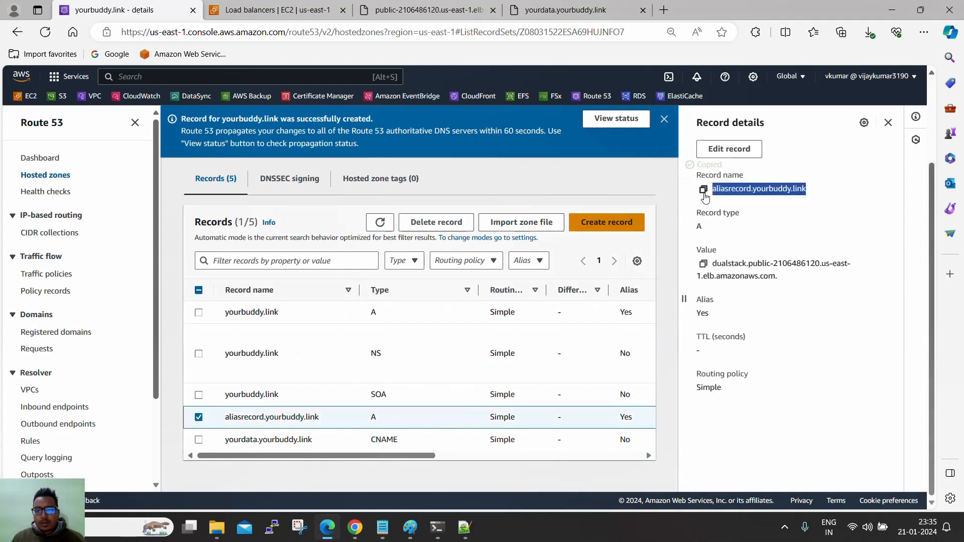
left_click(664, 11)
key("ctrl+v")
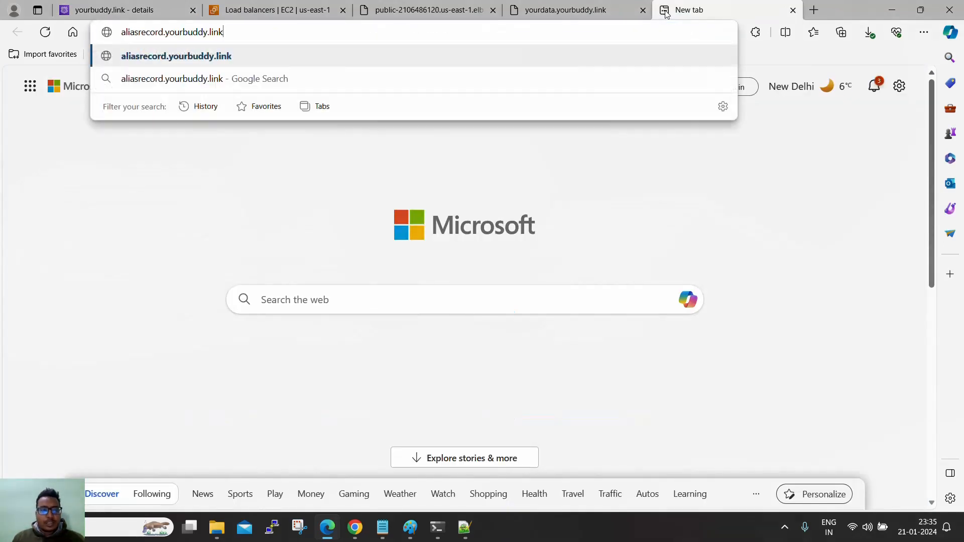
key("Return")
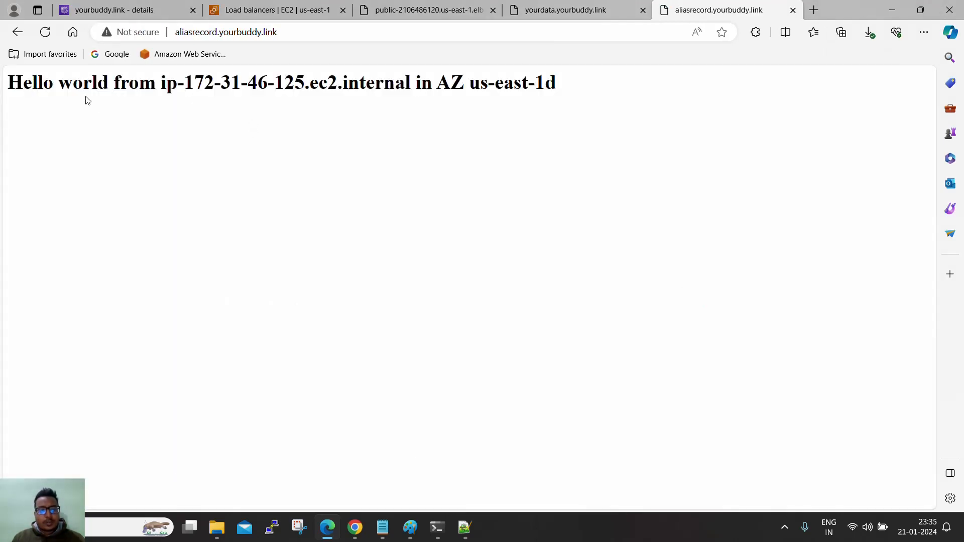
mouse_move(32, 82)
left_mouse_down()
mouse_move(490, 83)
mouse_move(577, 103)
mouse_move(557, 86)
mouse_move(9, 85)
mouse_move(27, 94)
left_mouse_up()
left_click(430, 140)
Switch to Notepad, highlight the note on Alias records for root and non-root domains and return to the browser
left_click(382, 533)
left_click(358, 269)
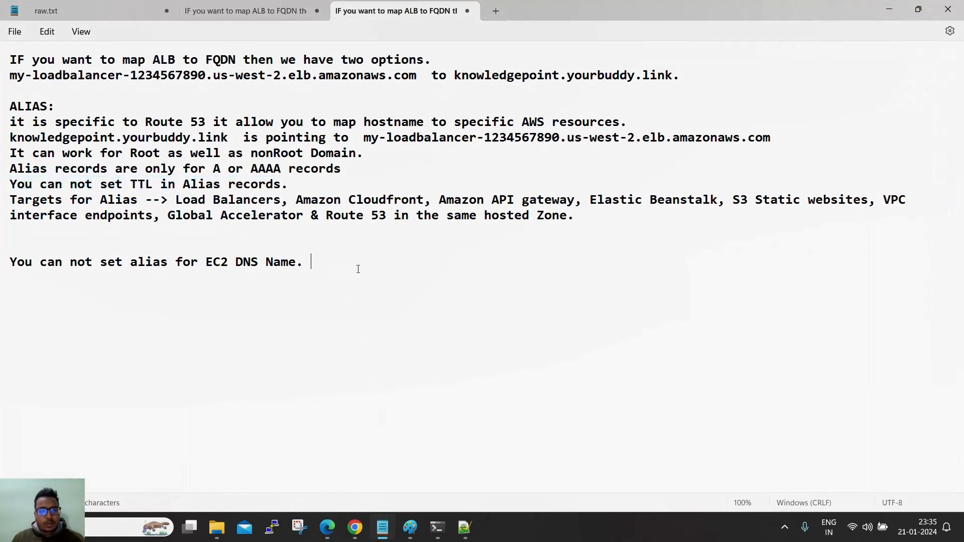
left_click_drag(48, 158, 365, 163)
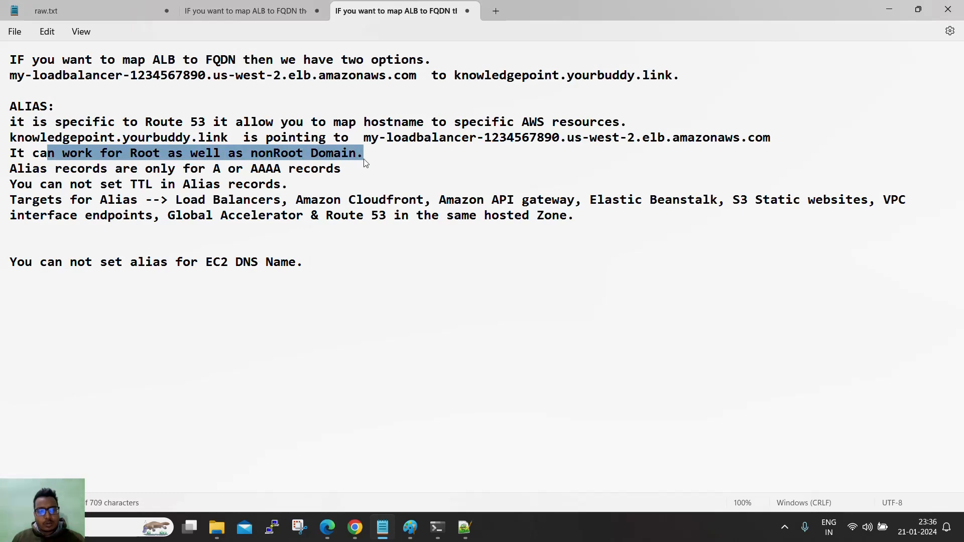
left_click(889, 9)
Return to the yourbuddy.link hosted zone and start an A record with a blank record name and Alias enabled
left_click(276, 10)
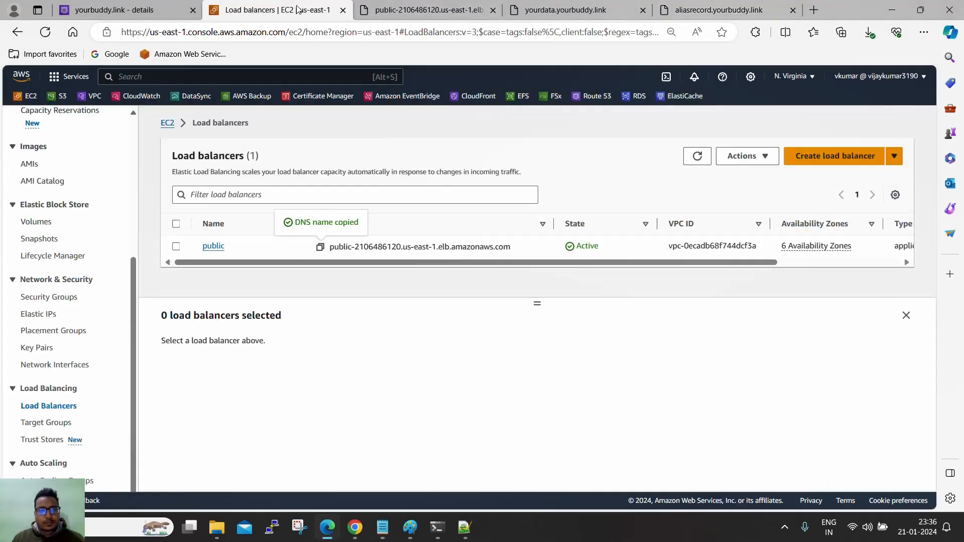
left_click(121, 10)
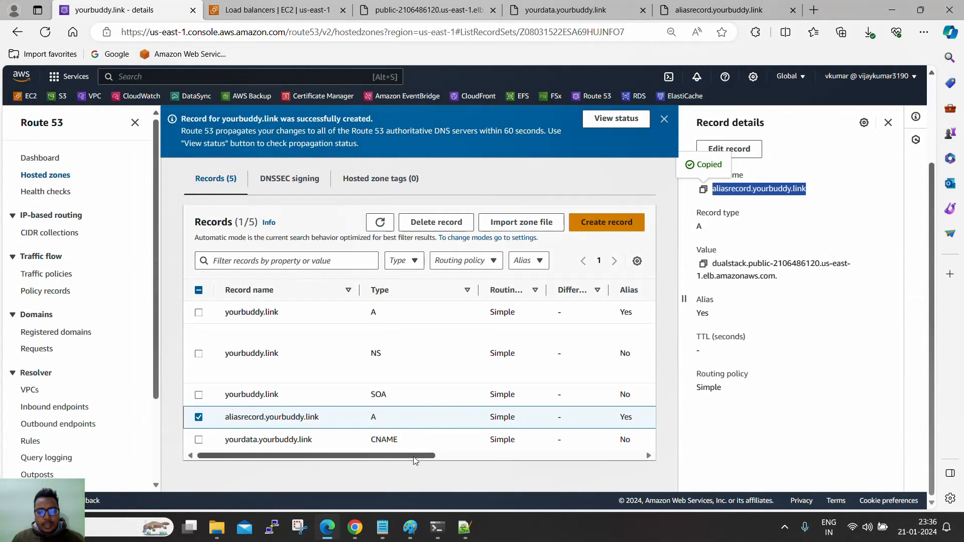
mouse_move(413, 455)
left_mouse_down()
mouse_move(650, 457)
mouse_move(423, 466)
left_mouse_up()
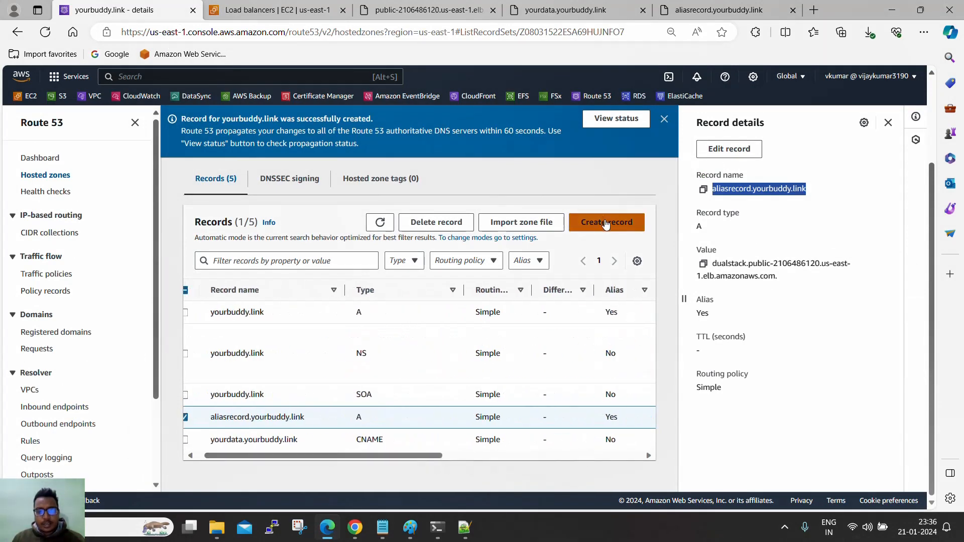
left_click(606, 223)
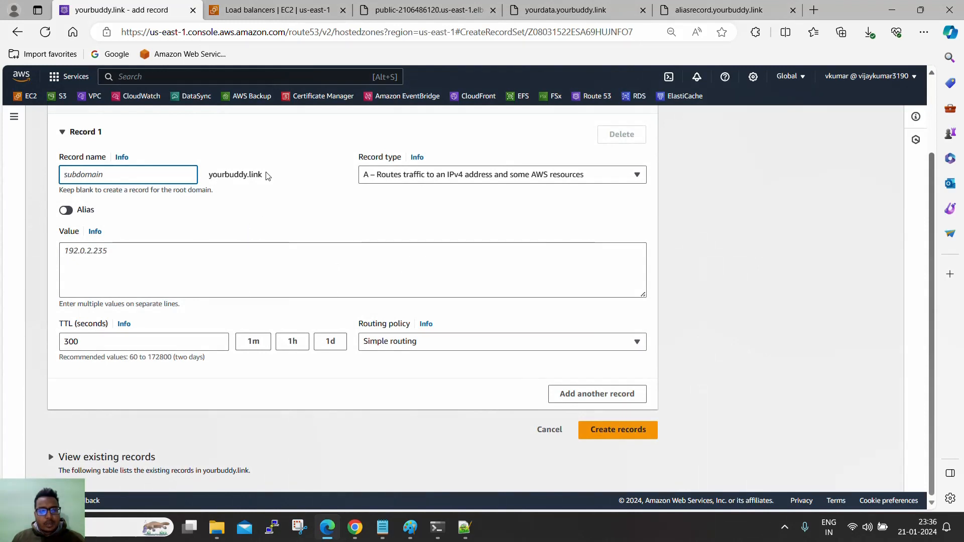
left_click(65, 210)
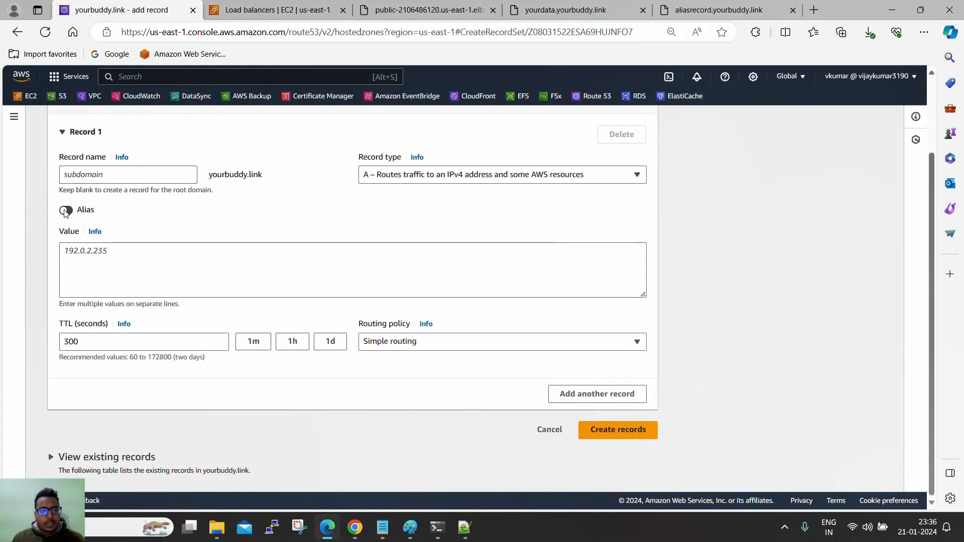
Route the root domain alias to Application and Classic Load Balancer, US East (N. Virginia), dualstack.public-2106486120.us-east-1.elb.amazonaws.com
left_click(148, 291)
type("appli")
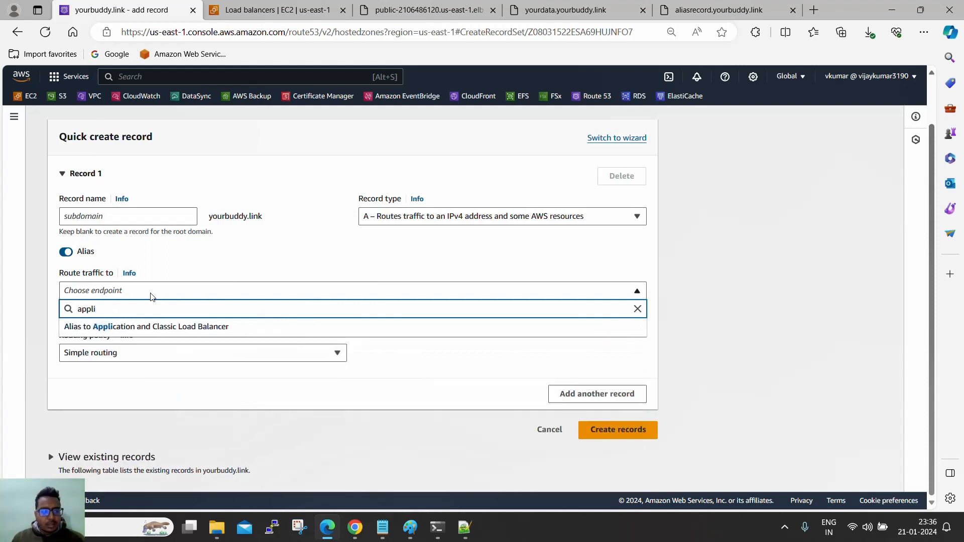
left_click(159, 327)
left_click(161, 316)
type("us")
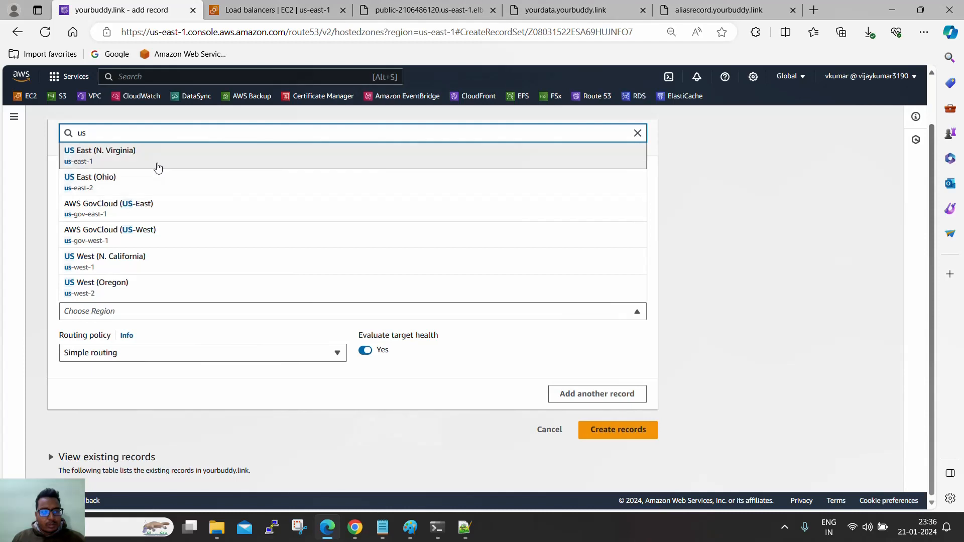
left_click(155, 161)
left_click(161, 331)
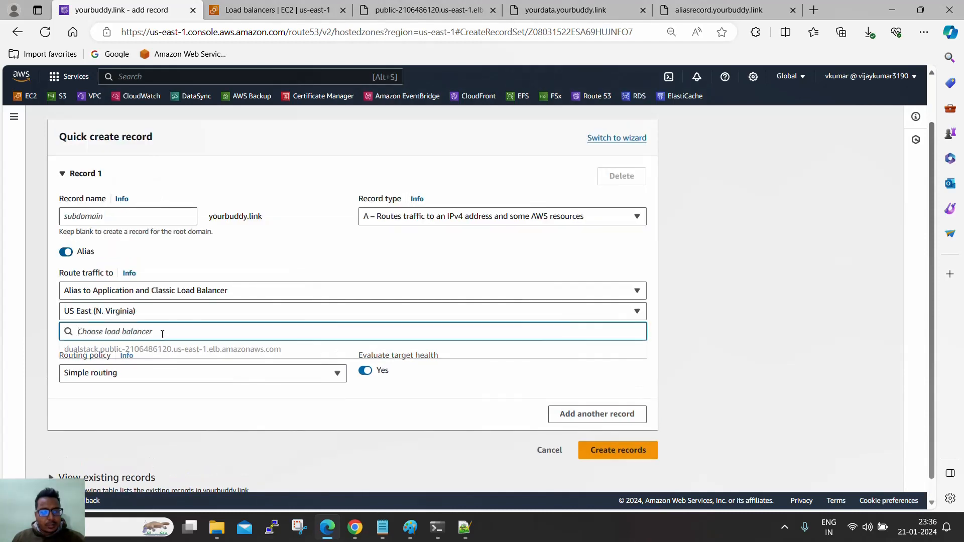
left_click(162, 349)
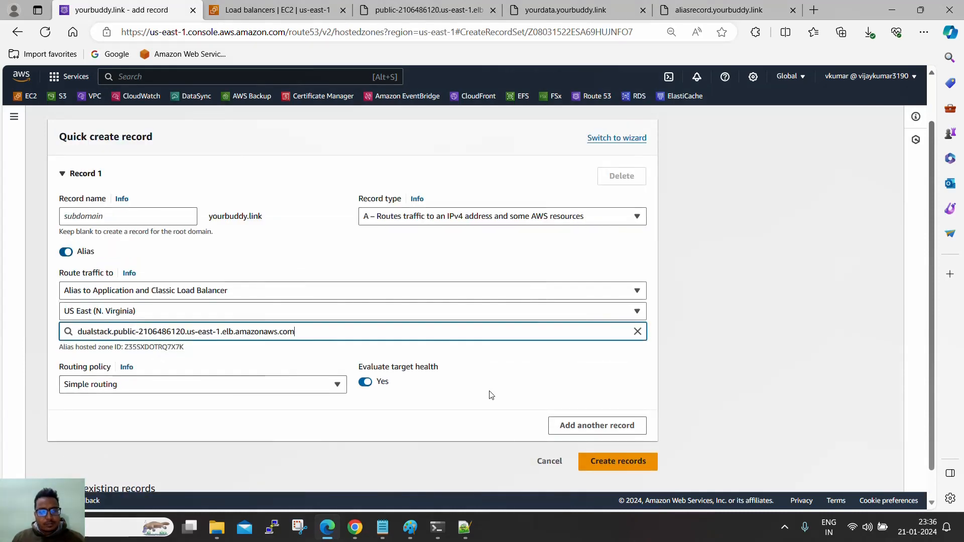
Try to create the alias record for the root domain and cancel the record form
left_click(608, 463)
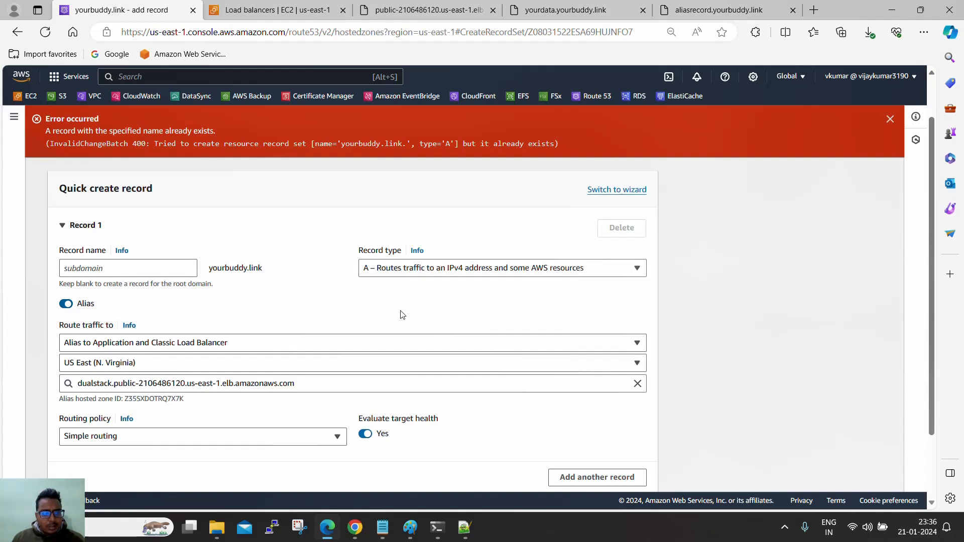
scroll(402, 315, "down", 2)
scroll(401, 314, "up", 1)
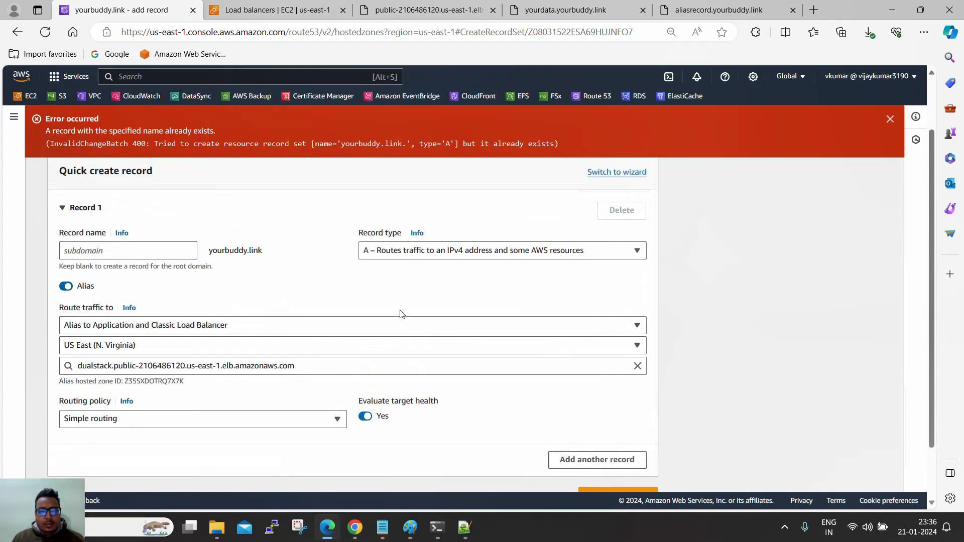
scroll(402, 315, "down", 2)
left_click(536, 428)
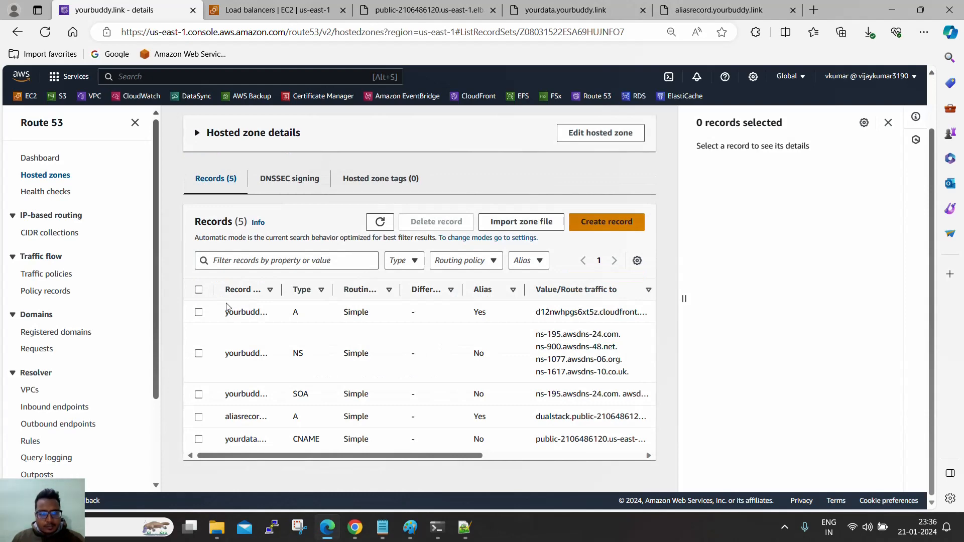
Delete the existing yourbuddy.link A record that routes to the CloudFront distribution
left_click(198, 312)
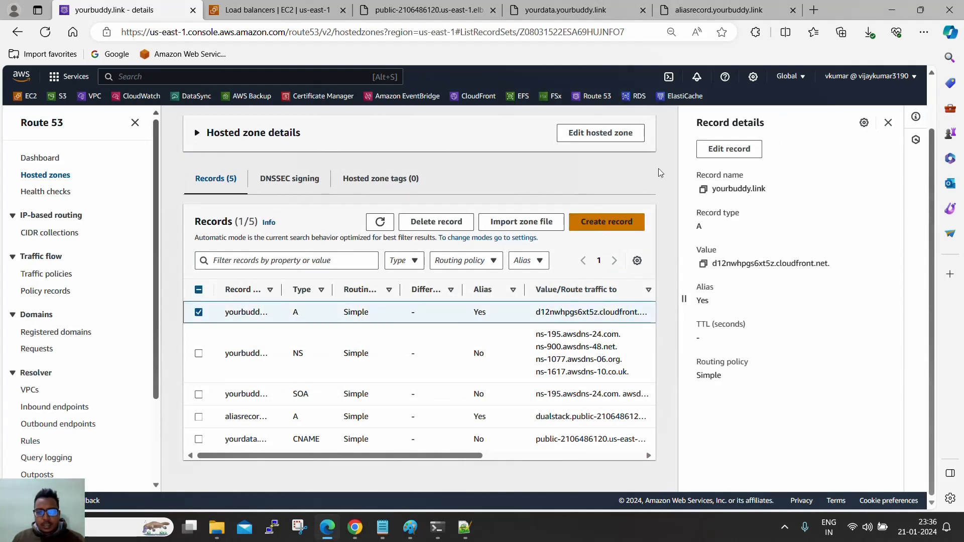
left_click(440, 222)
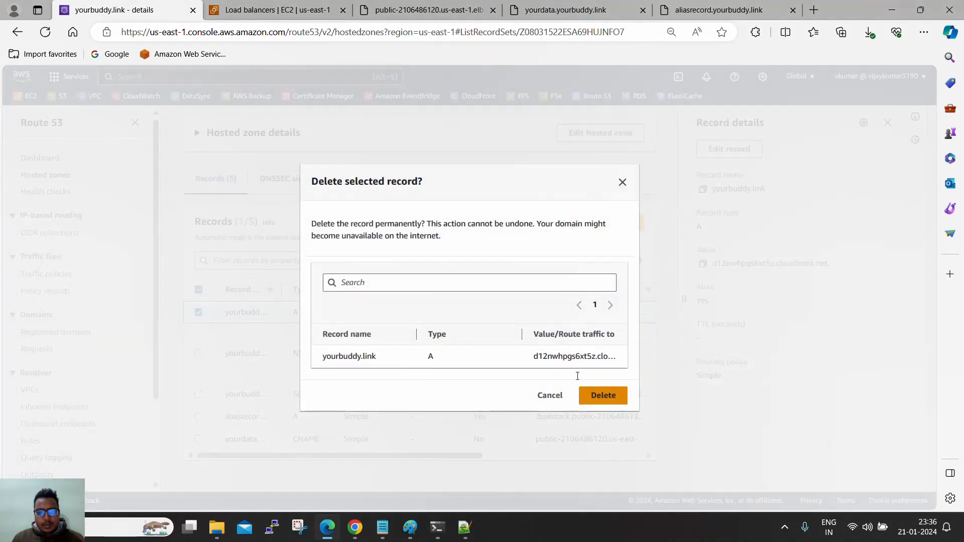
left_click(602, 395)
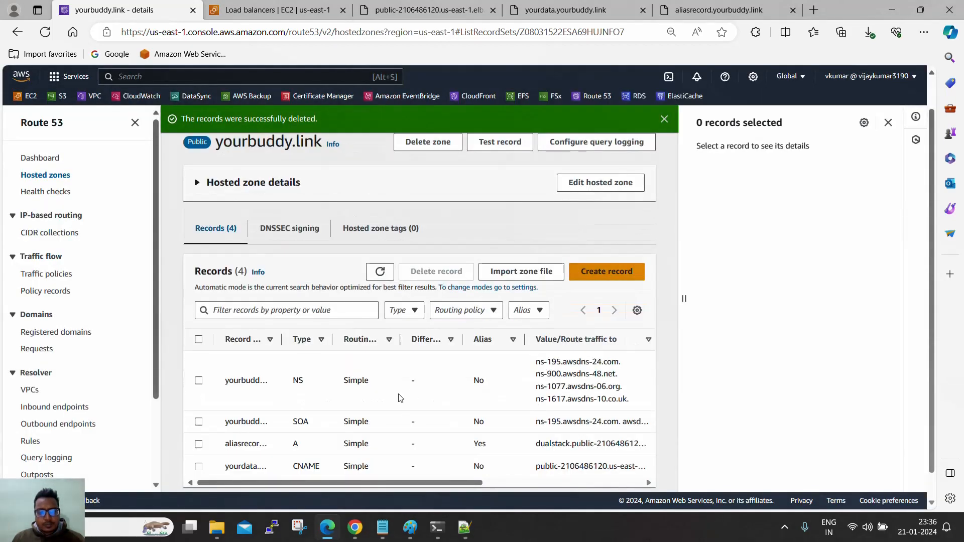
Start an A record with a blank record name, enable Alias and route it to Application and Classic Load Balancer
left_click(605, 271)
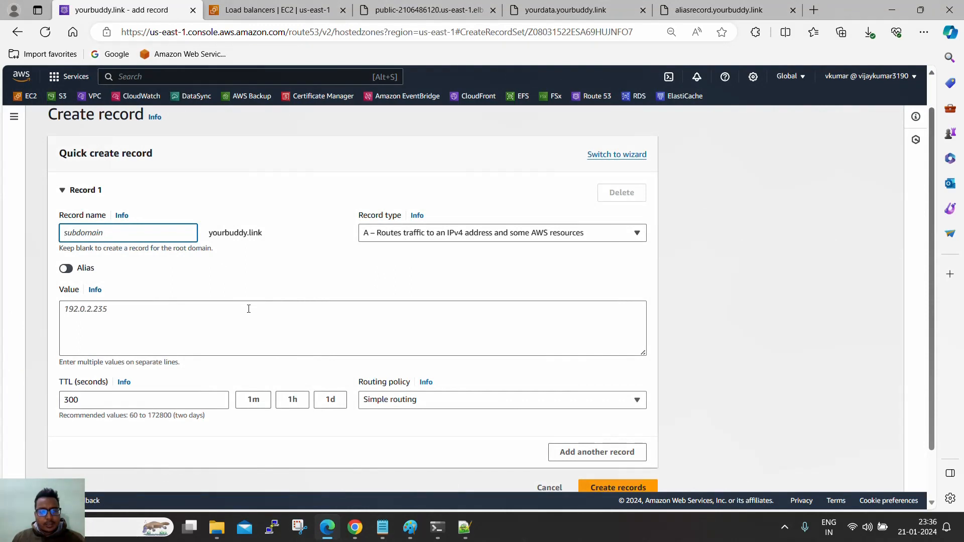
left_click(66, 268)
left_click(142, 307)
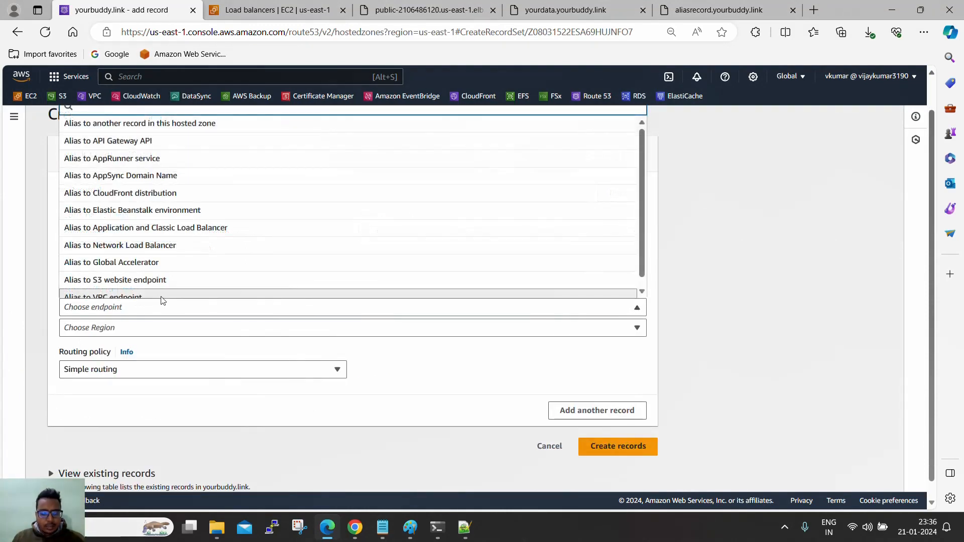
type("lo")
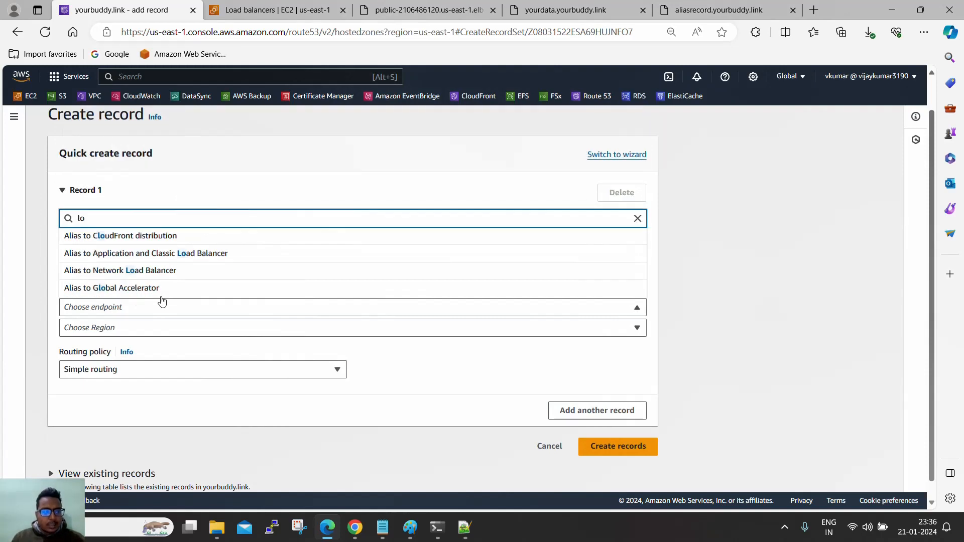
left_click(190, 254)
Set the alias target to US East (N. Virginia), dualstack.public-2106486120.us-east-1.elb.amazonaws.com, and create the root domain record
left_click(184, 329)
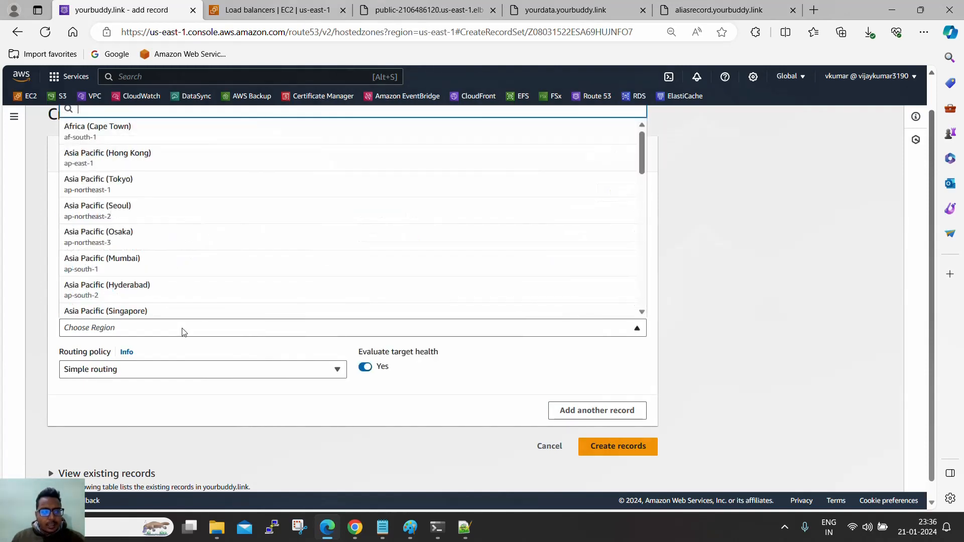
type("us")
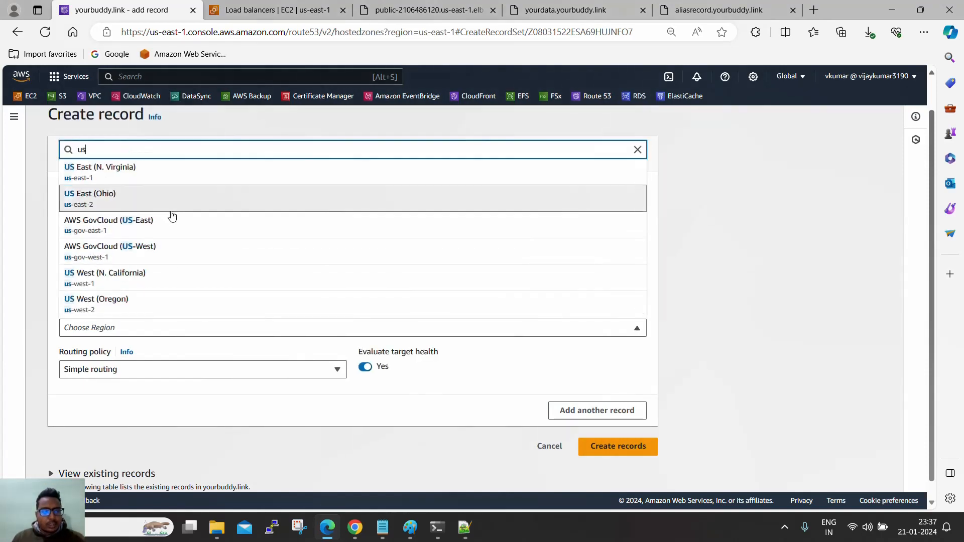
left_click(174, 179)
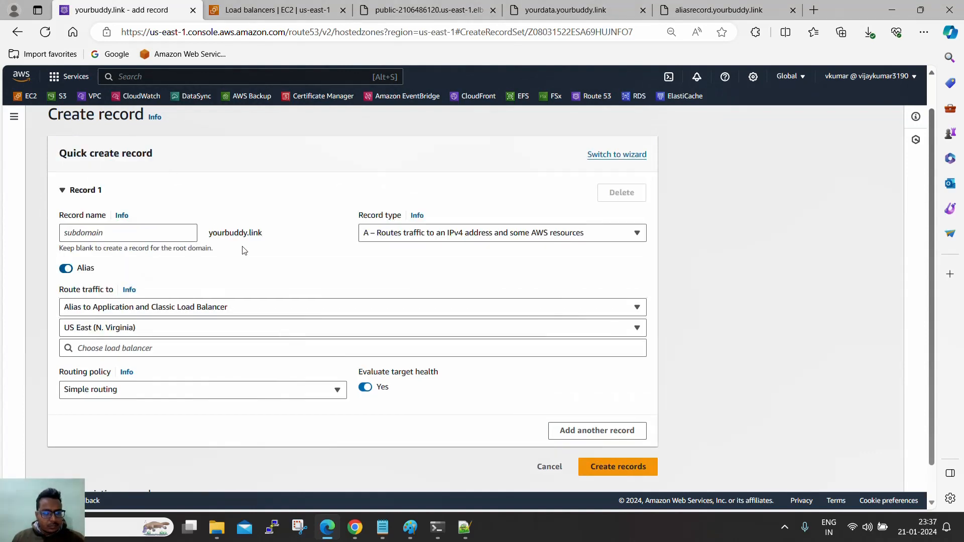
left_click(257, 347)
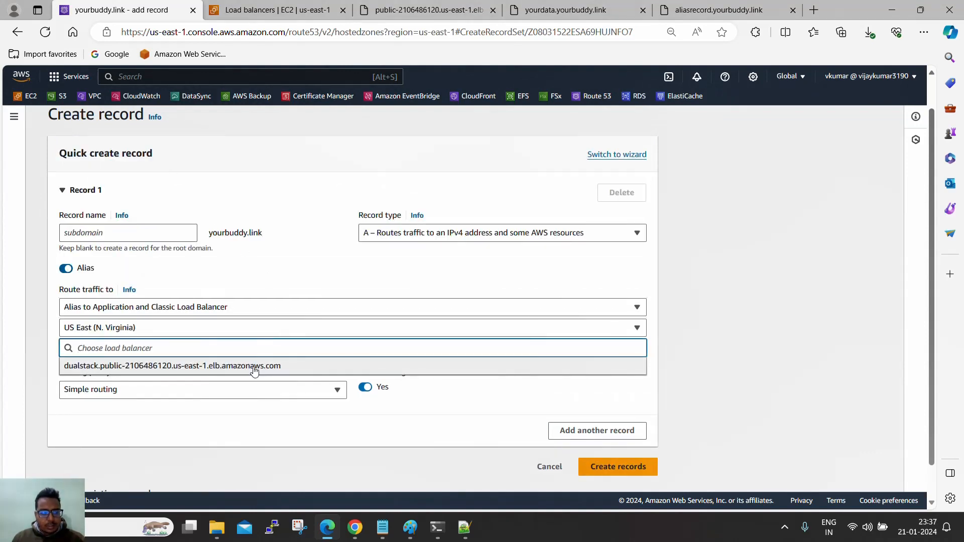
left_click(253, 365)
scroll(279, 351, "down", 1)
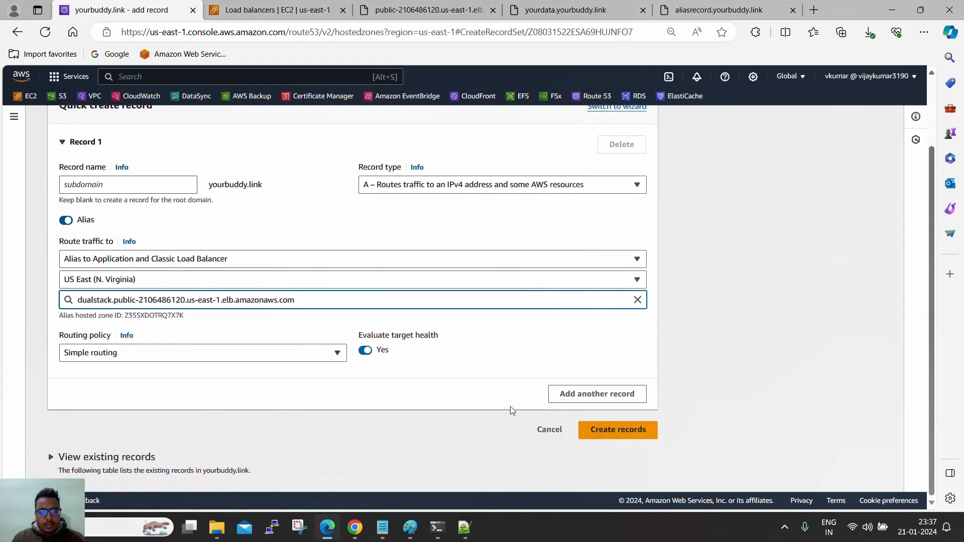
left_click(622, 434)
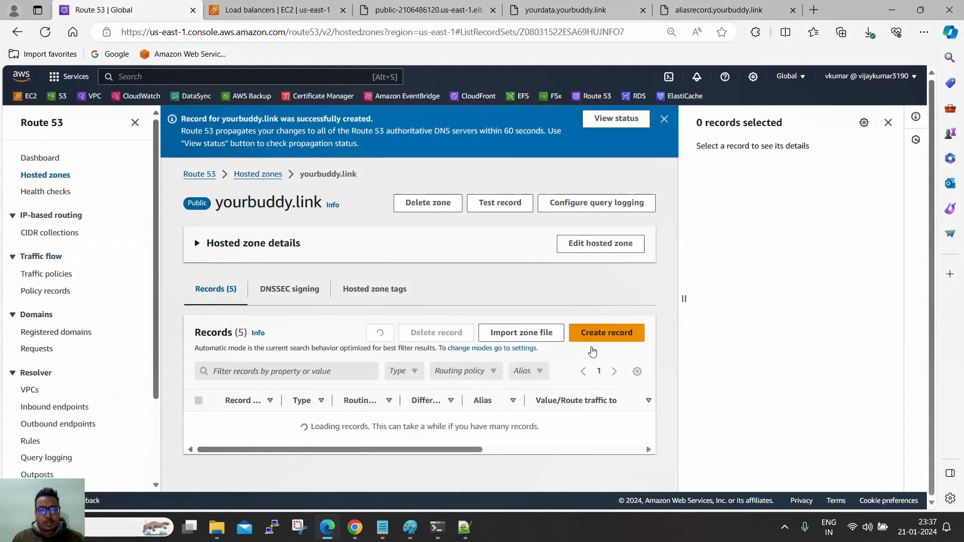
Widen the Record name column and show the details of the yourbuddy.link A record
scroll(592, 351, "down", 2)
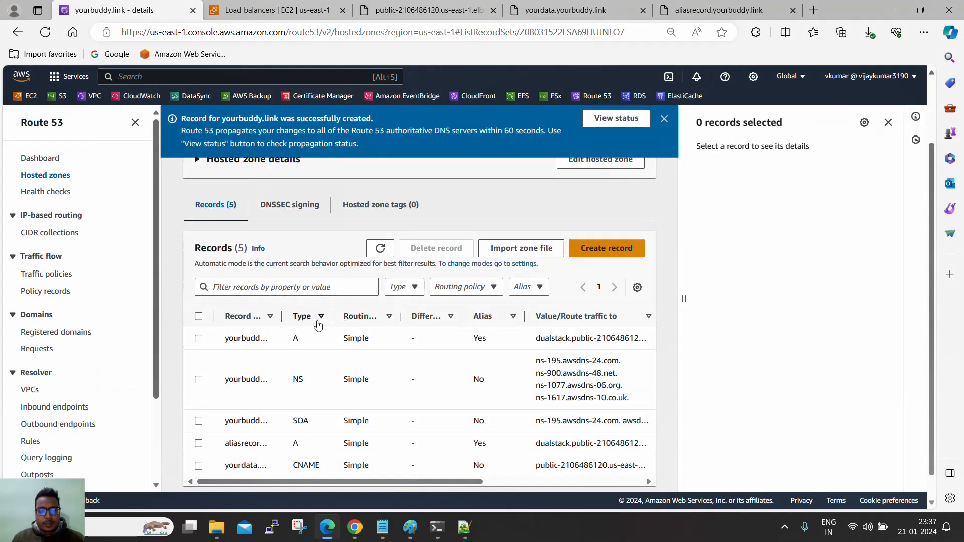
left_click_drag(282, 315, 312, 315)
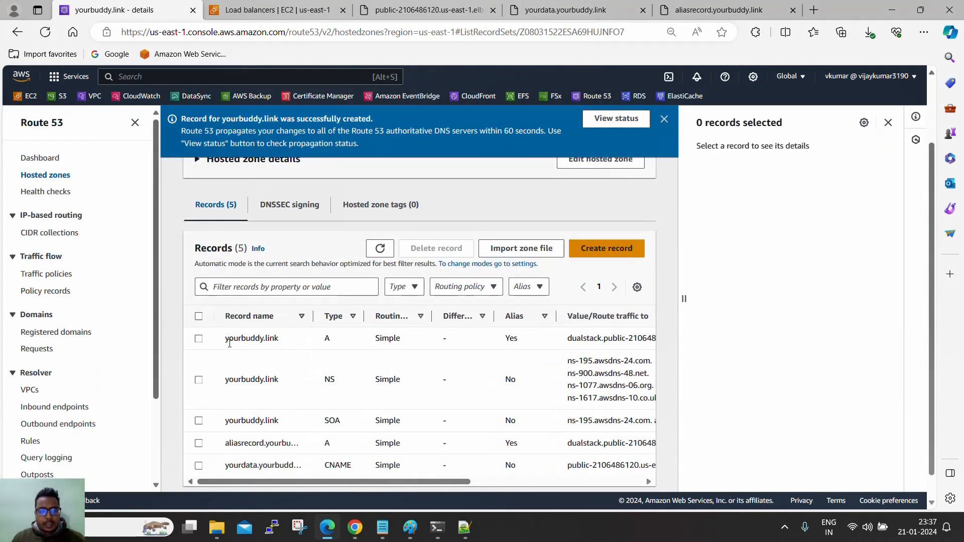
left_click(199, 340)
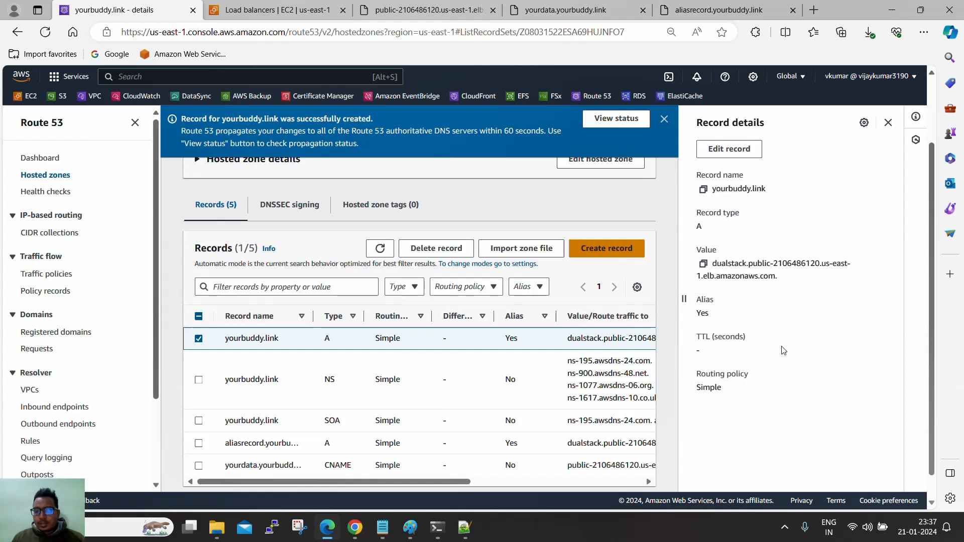
Copy the record name yourbuddy.link, open it in a new browser tab and highlight the page's heading
left_click(702, 192)
left_click(813, 10)
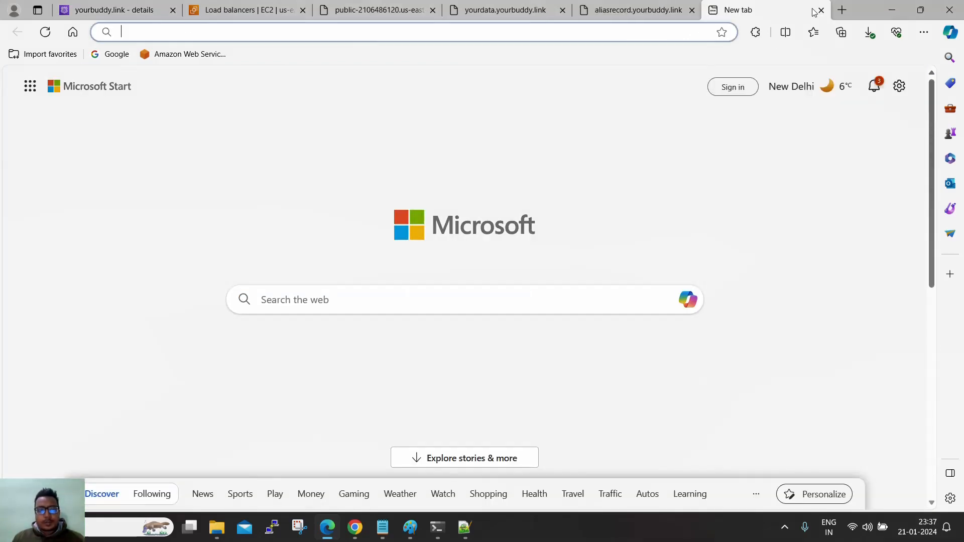
key("ctrl+v")
key("Return")
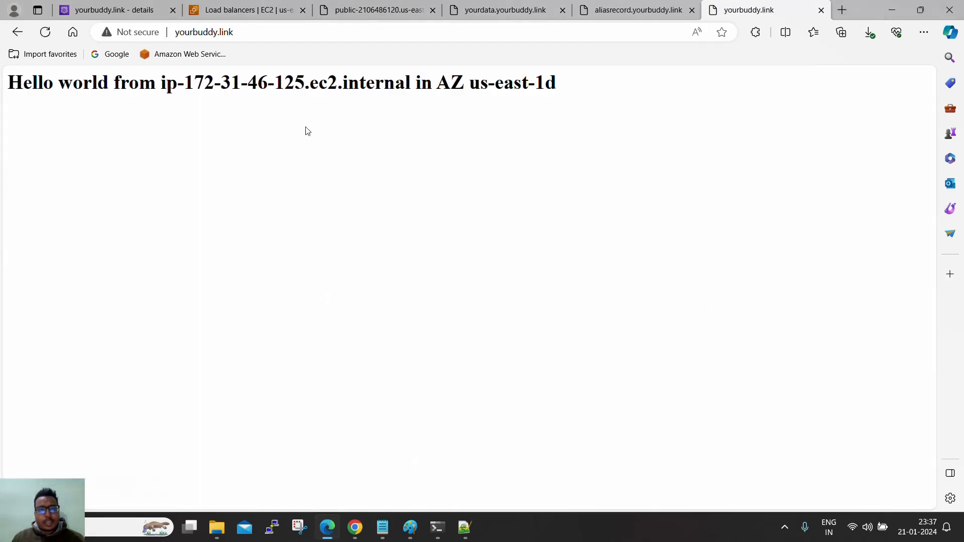
left_click_drag(10, 83, 567, 97)
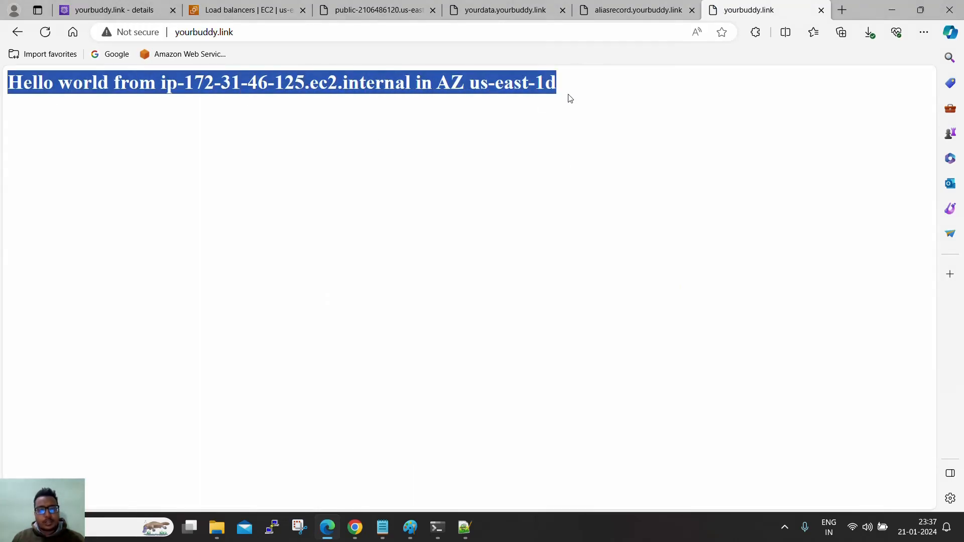
Return to the yourbuddy.link hosted zone, dismiss the creation notice and close the record details to review the records
left_click(117, 10)
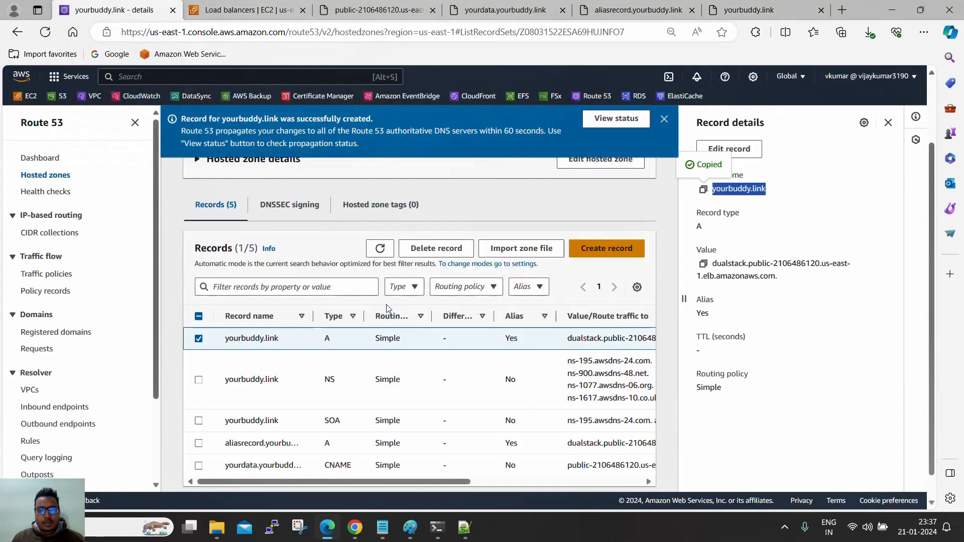
scroll(384, 276, "down", 1)
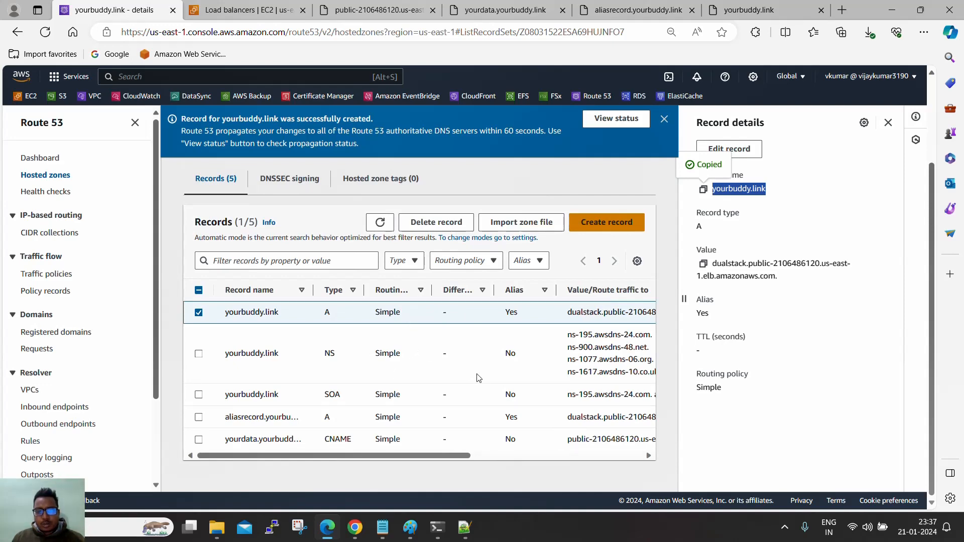
mouse_move(452, 457)
left_mouse_down()
mouse_move(584, 461)
mouse_move(512, 464)
mouse_move(399, 442)
left_mouse_up()
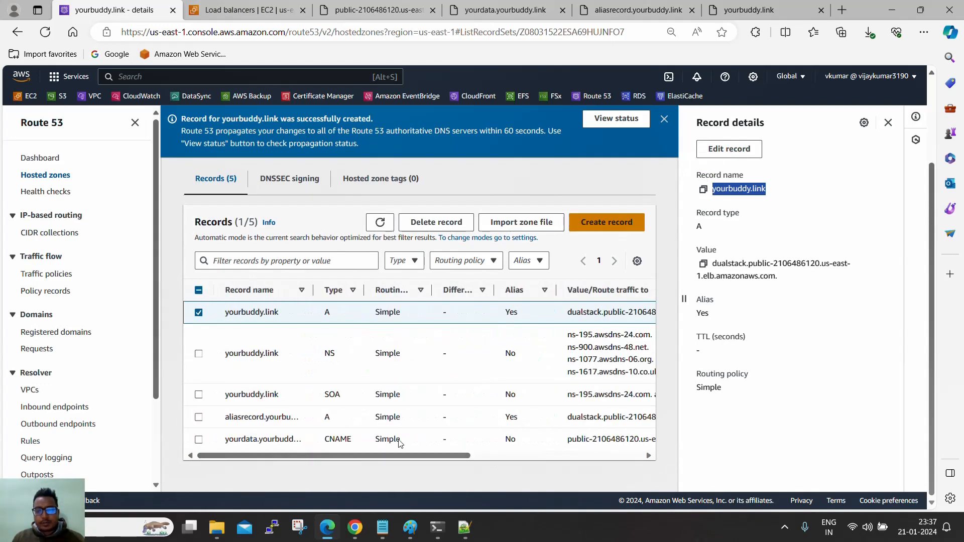
left_click(664, 119)
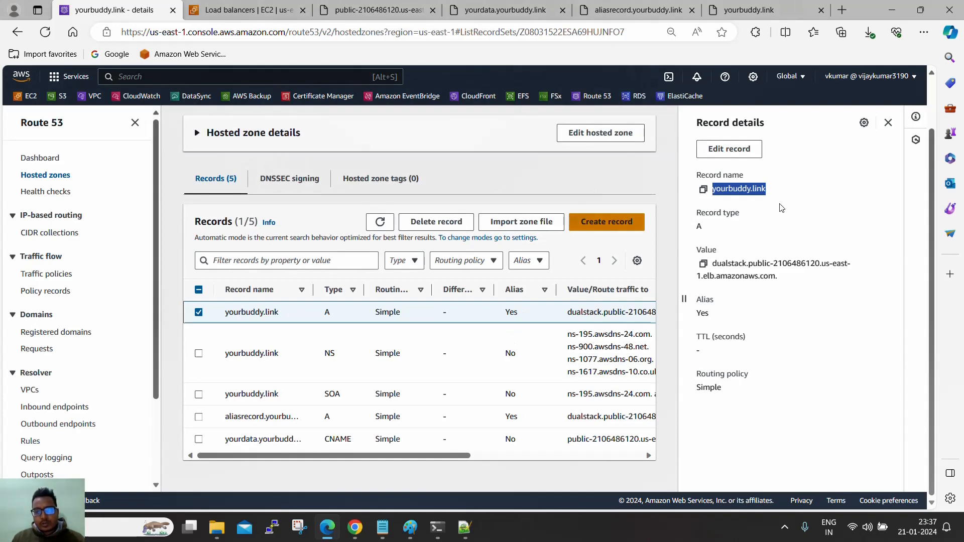
left_click(888, 123)
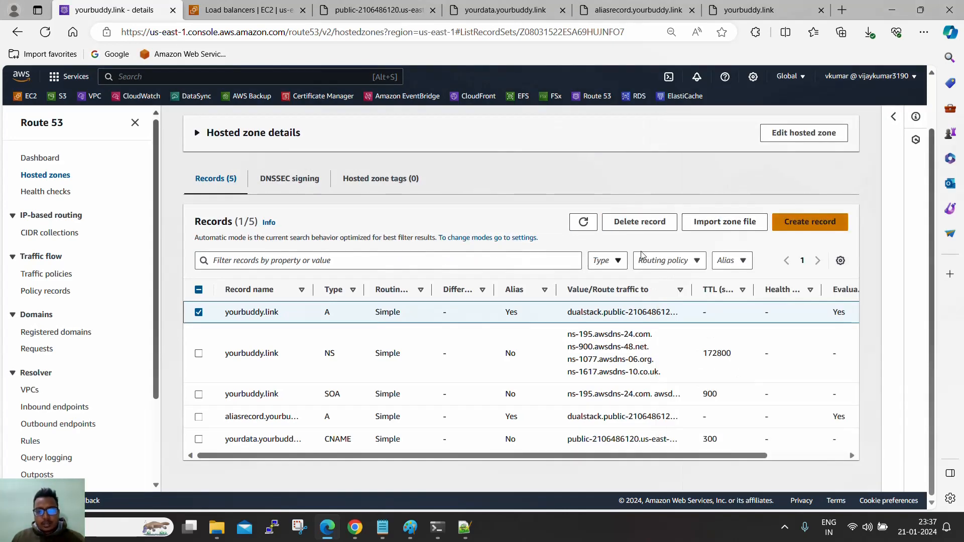
Start another A record with Alias enabled and examine the endpoint types an alias can route traffic to
left_click(803, 222)
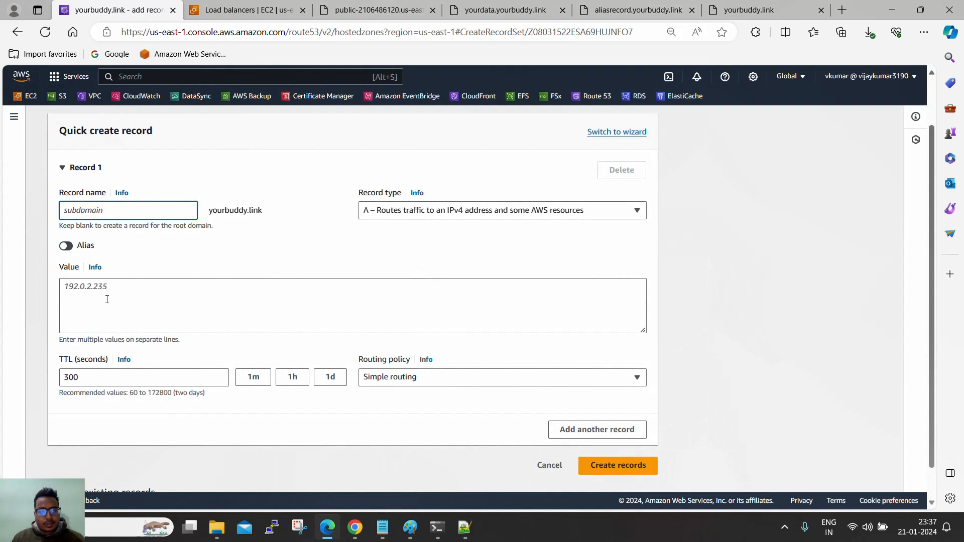
left_click(75, 247)
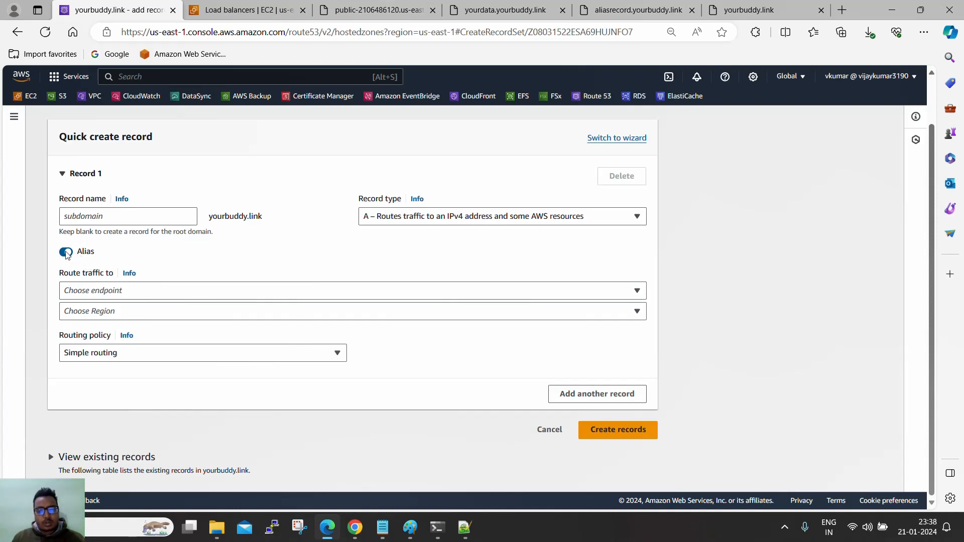
left_click(125, 292)
scroll(269, 346, "down", 1)
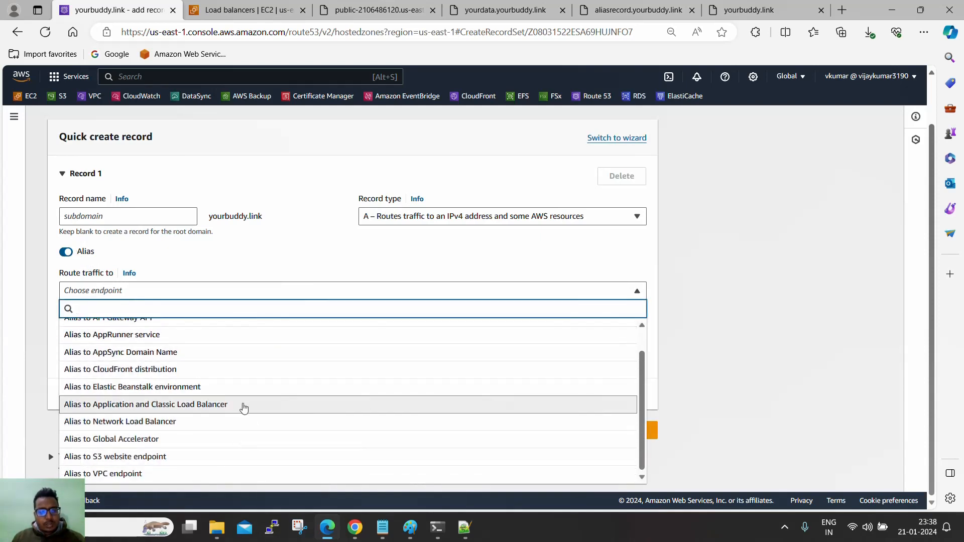
left_click(276, 262)
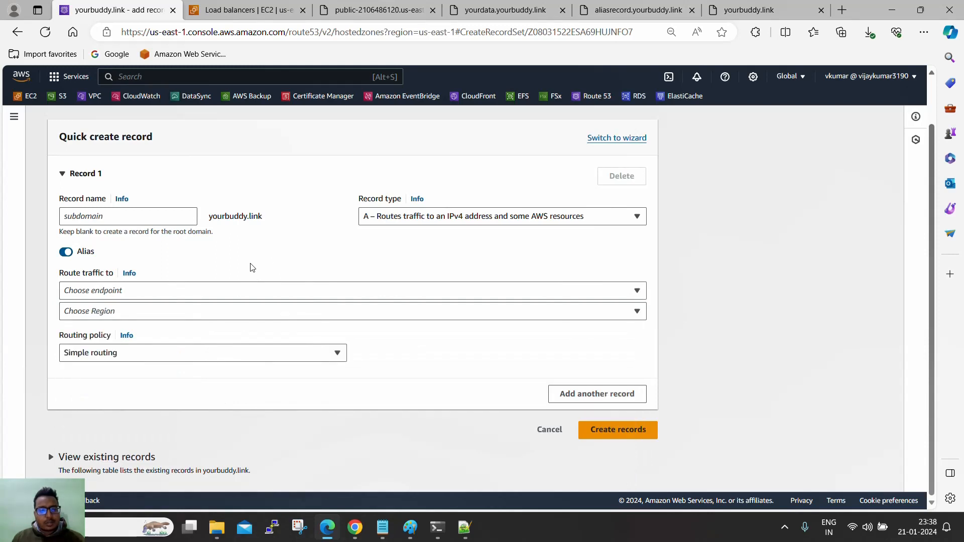